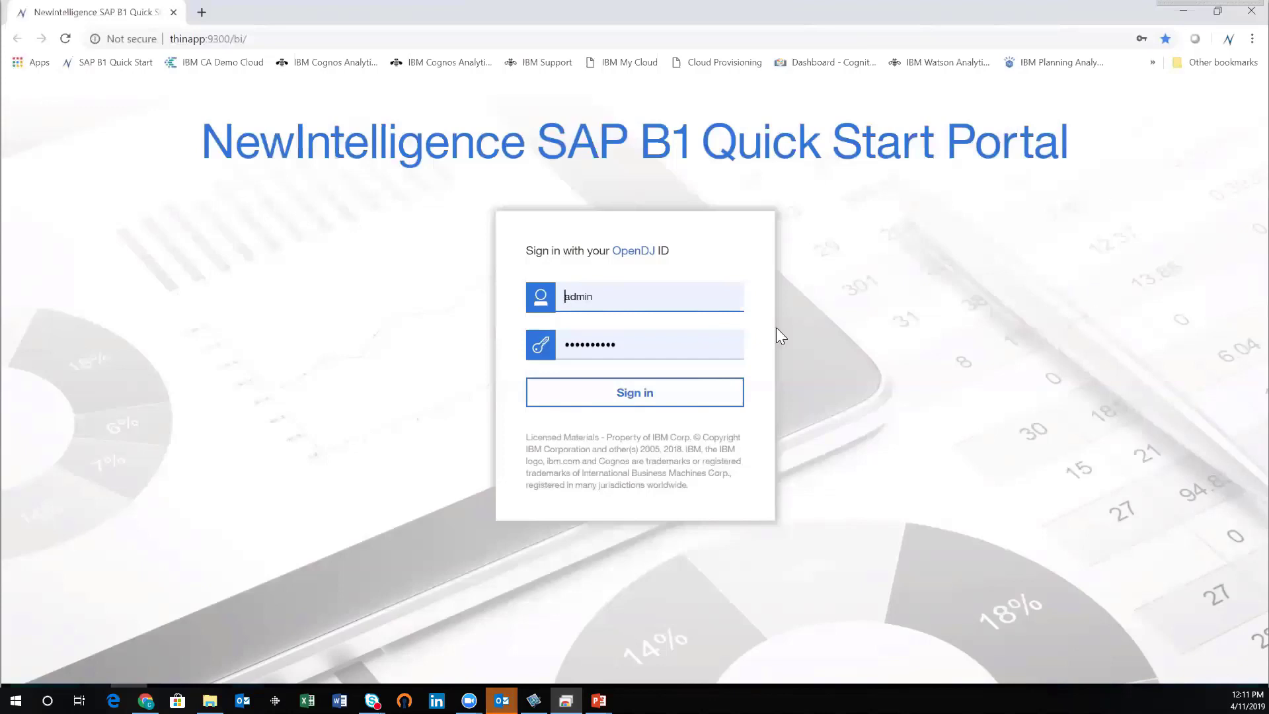
- Sign in to the SAP B1 Quick Start portal with the credentials already filled in
{"action": "left_click", "coordinate": [648, 397]}
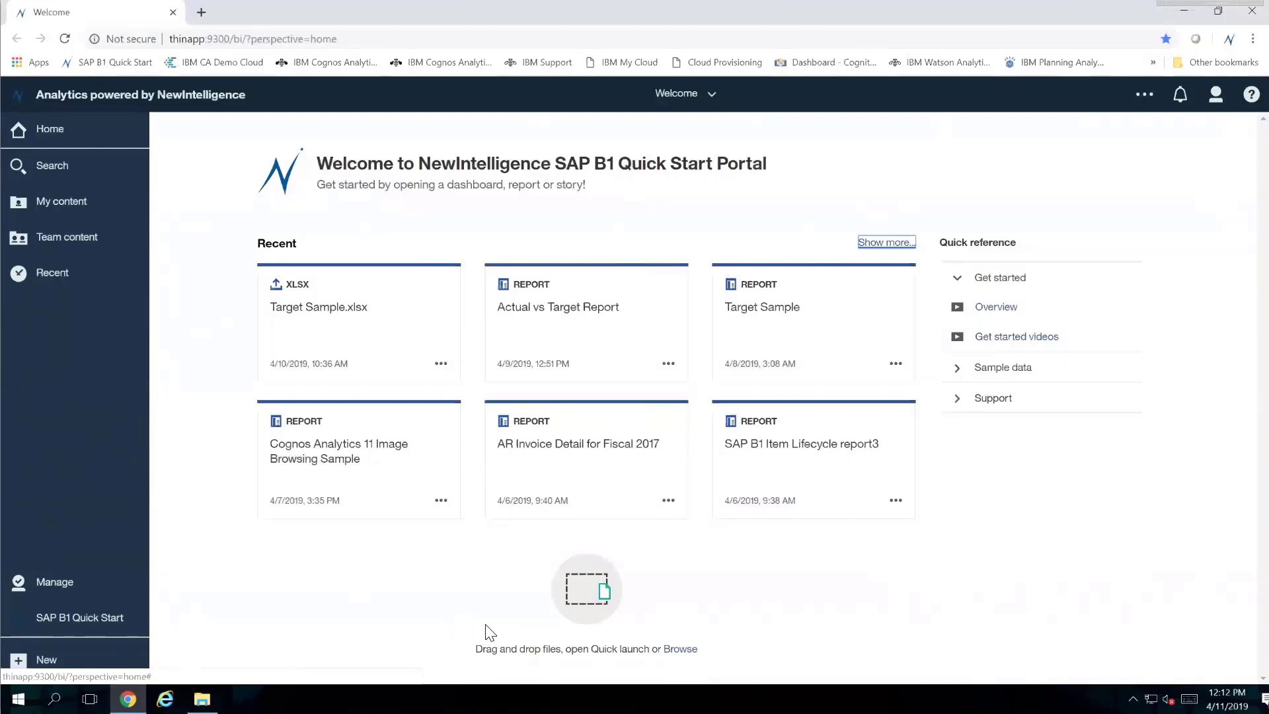
- Review the monthly sales target data in Target Sample.xlsx from the Documents folder, and close the workbook
{"action": "left_click", "coordinate": [201, 702]}
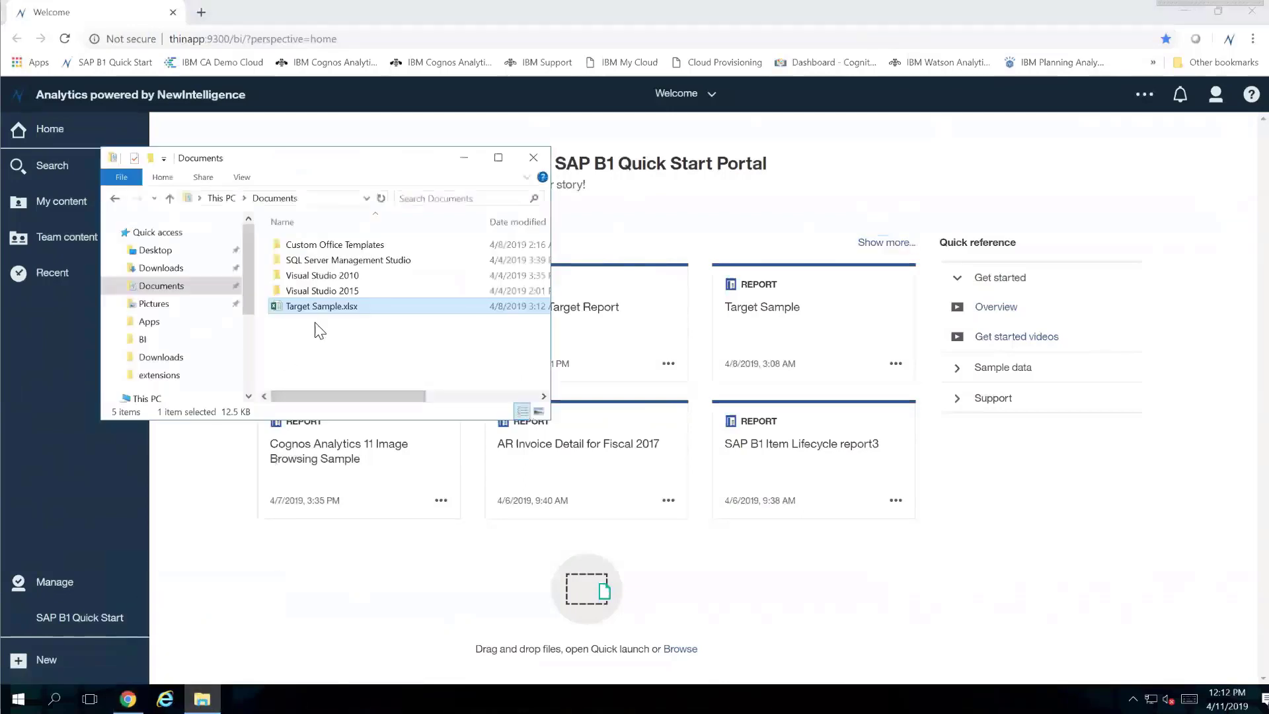
{"action": "double_click", "coordinate": [369, 307]}
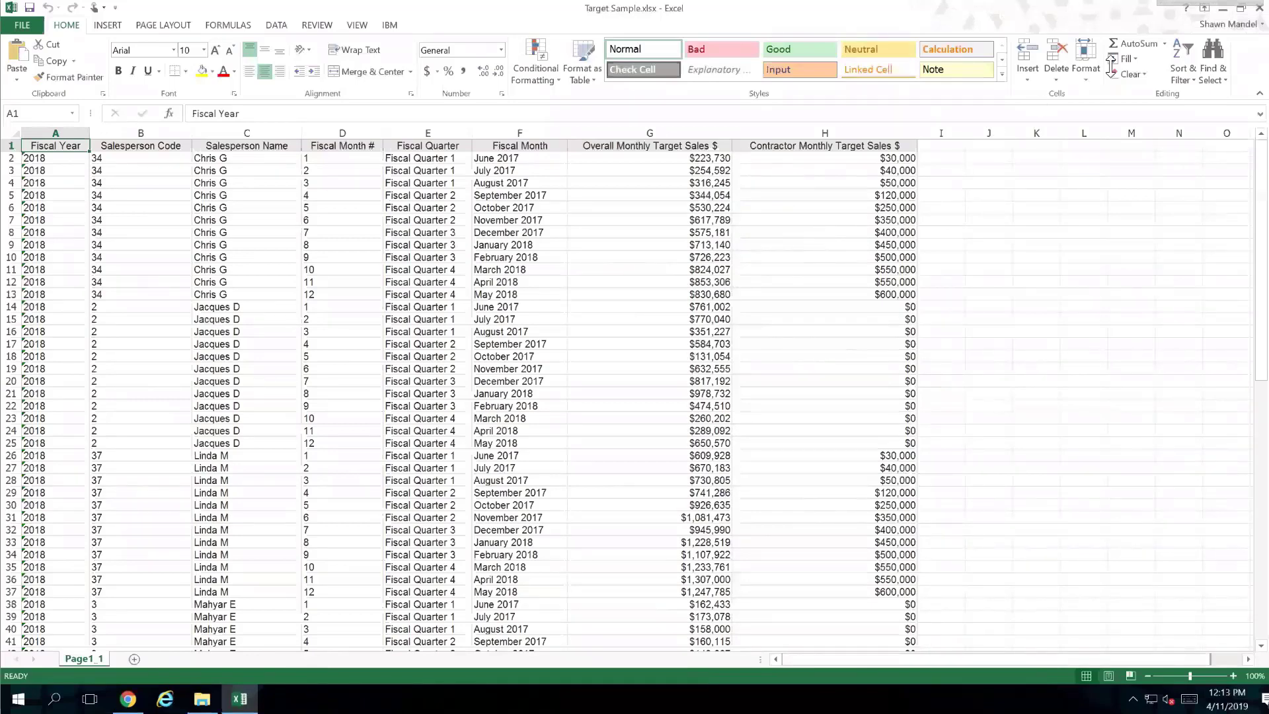
{"action": "left_click", "coordinate": [1260, 9]}
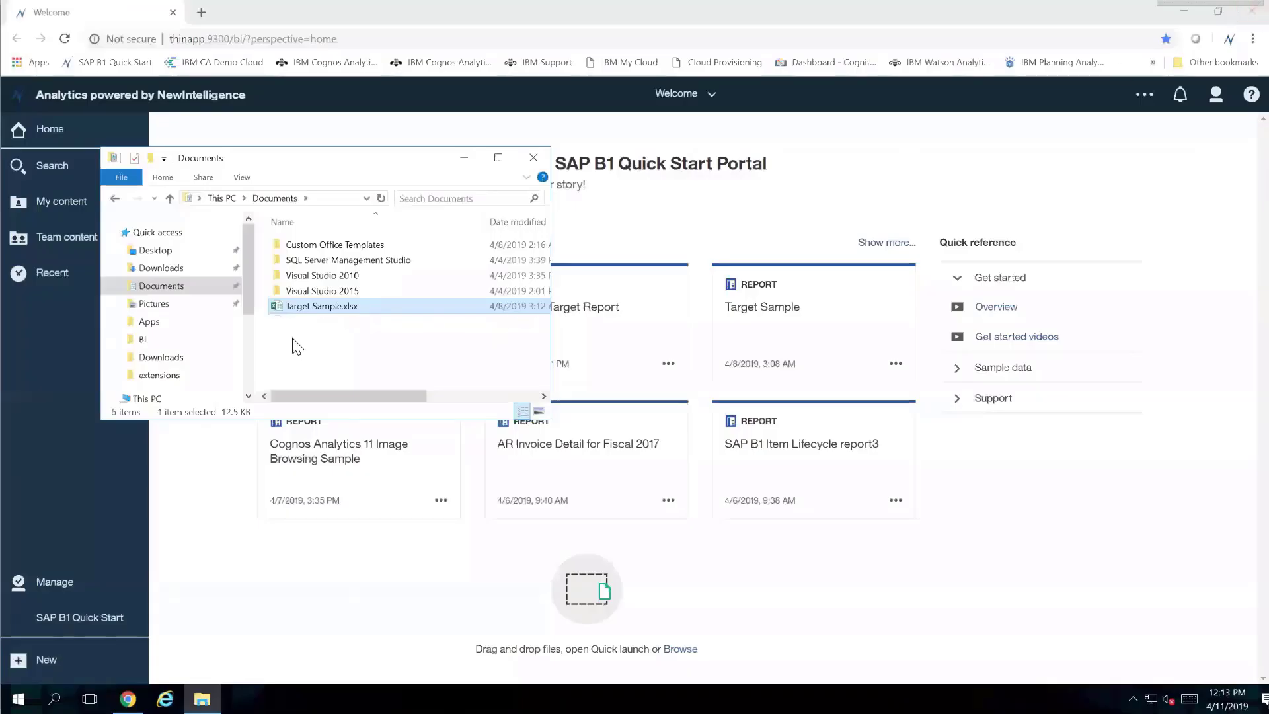
- Upload Target Sample.xlsx as a dashboard source, replacing its existing data, and use the tabbed four-quadrant template whose upper-right quadrant is subdivided
{"action": "left_click_drag", "start_coordinate": [316, 309], "coordinate": [969, 653]}
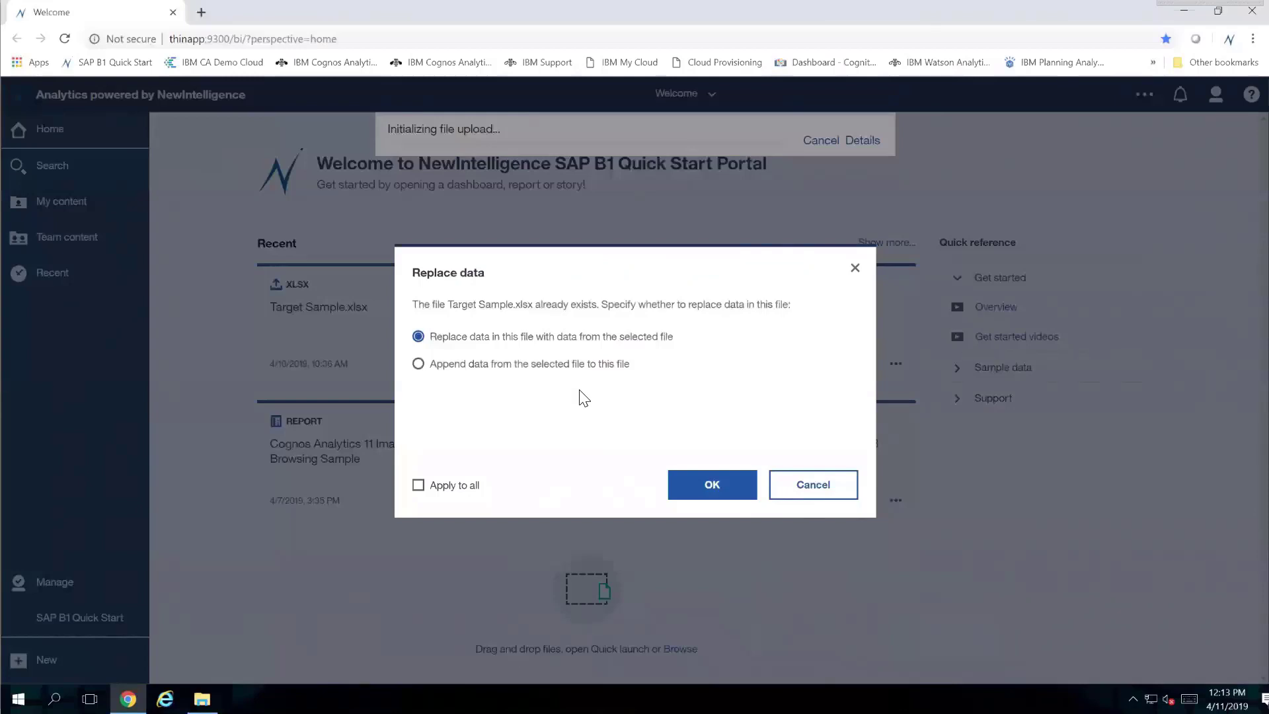
{"action": "left_click", "coordinate": [696, 489]}
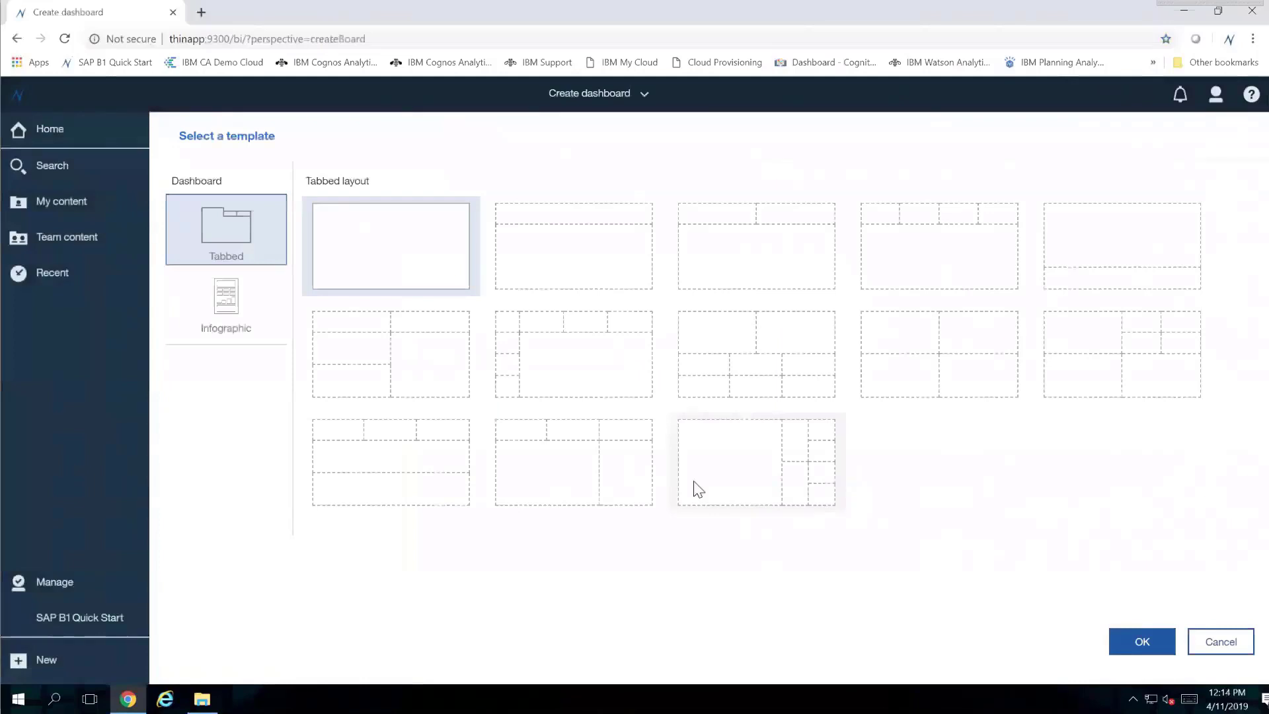
{"action": "left_click", "coordinate": [1156, 380]}
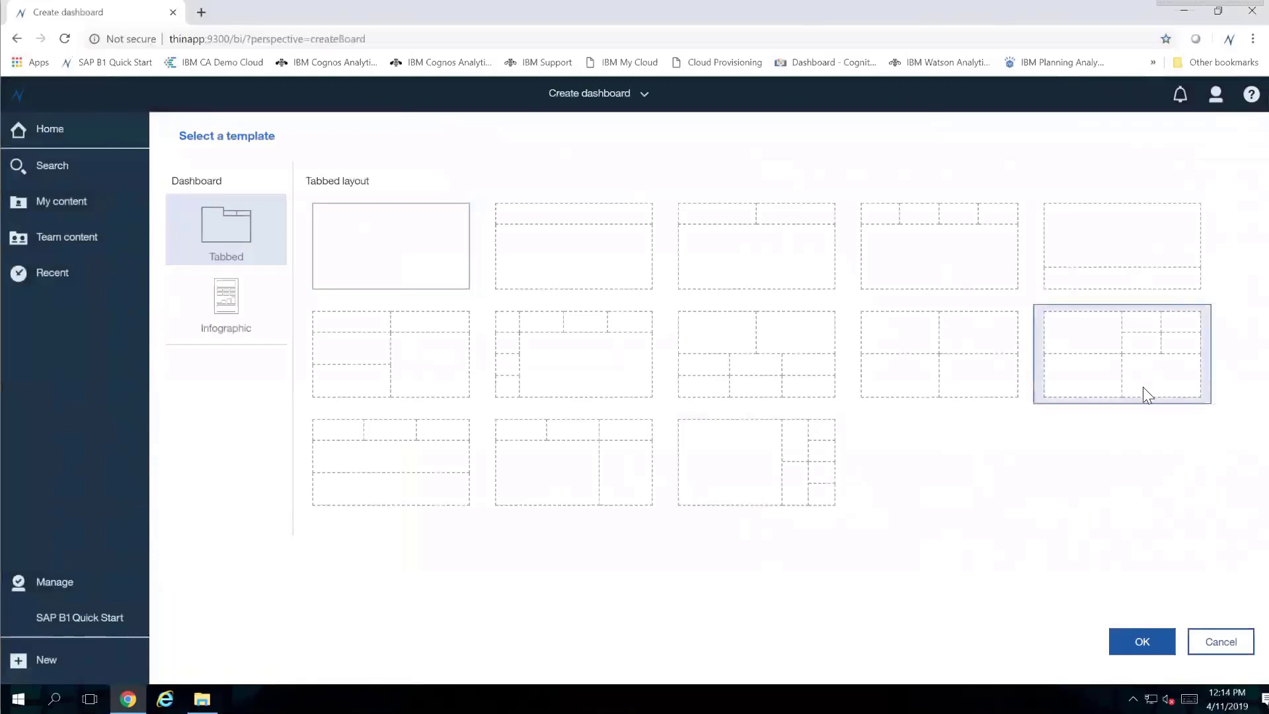
{"action": "left_click", "coordinate": [1142, 643]}
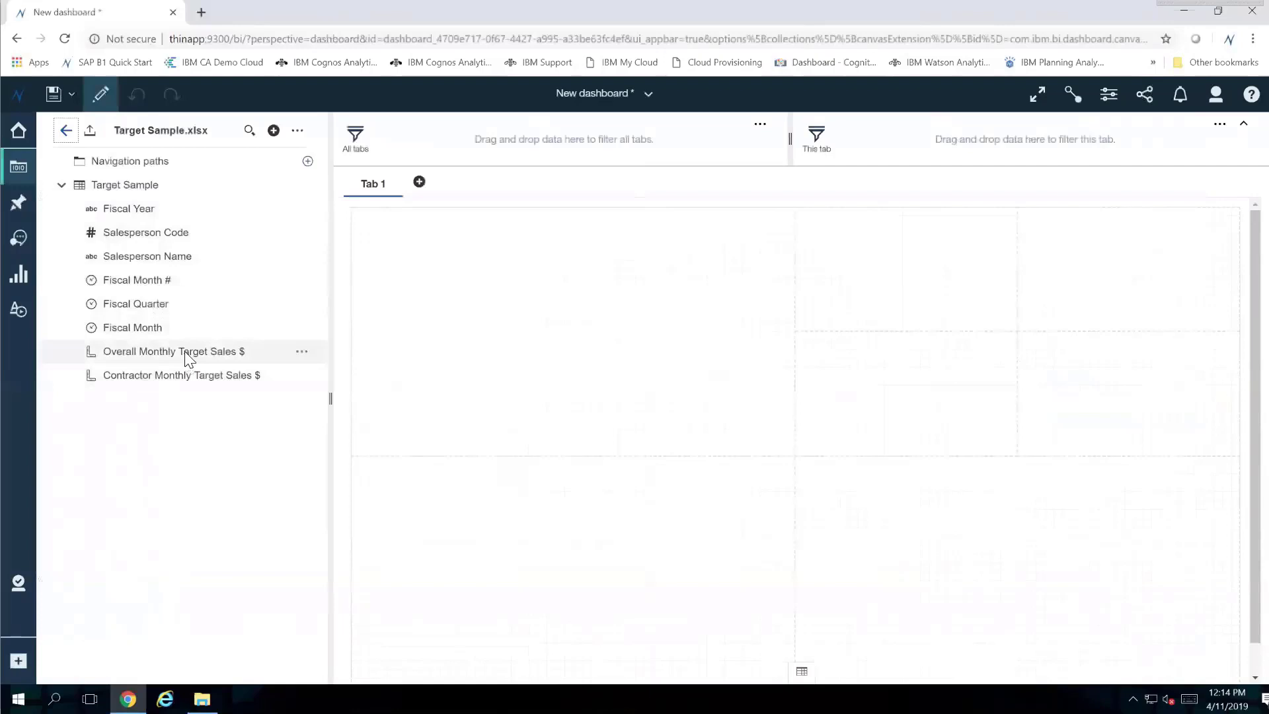
- Place Overall Monthly Target Sales $ and Contractor Monthly Target Sales $ as summary figures side by side in the upper-right quadrant's top two cells
{"action": "left_click_drag", "start_coordinate": [189, 359], "coordinate": [906, 263]}
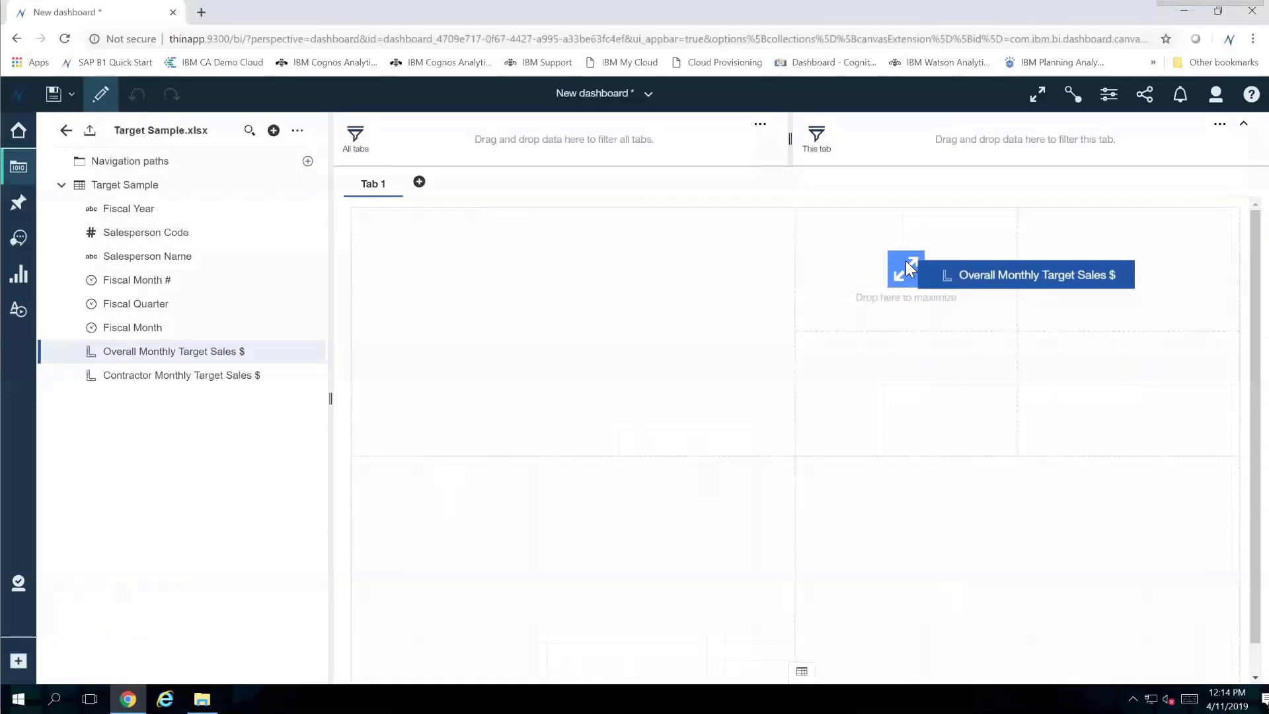
{"action": "left_click_drag", "start_coordinate": [906, 261], "coordinate": [906, 260]}
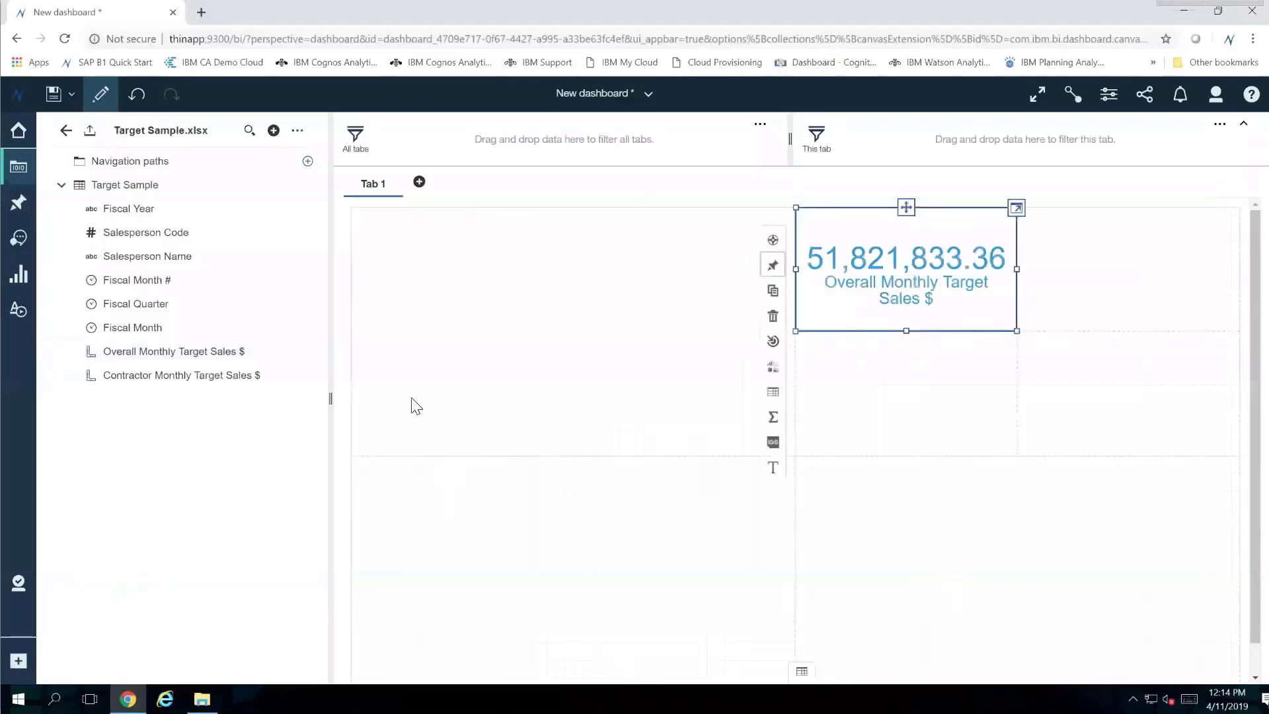
{"action": "left_click", "coordinate": [141, 375]}
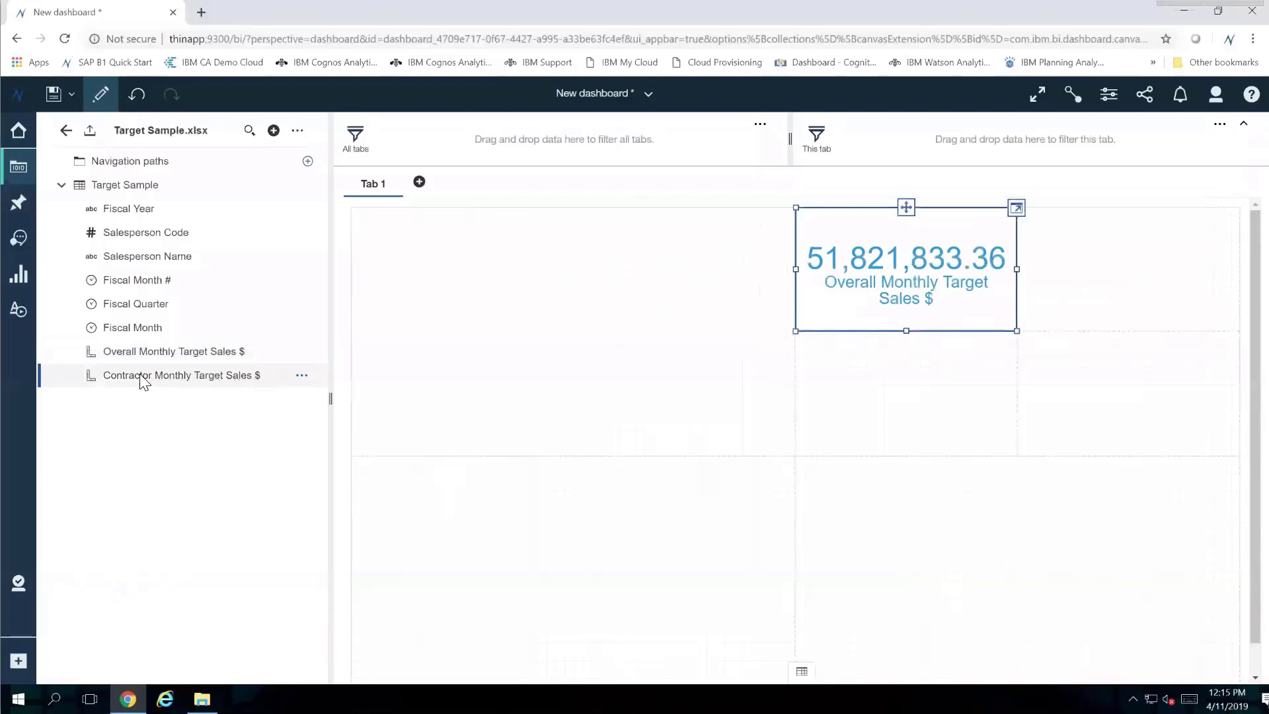
{"action": "left_click_drag", "start_coordinate": [140, 374], "coordinate": [1125, 269]}
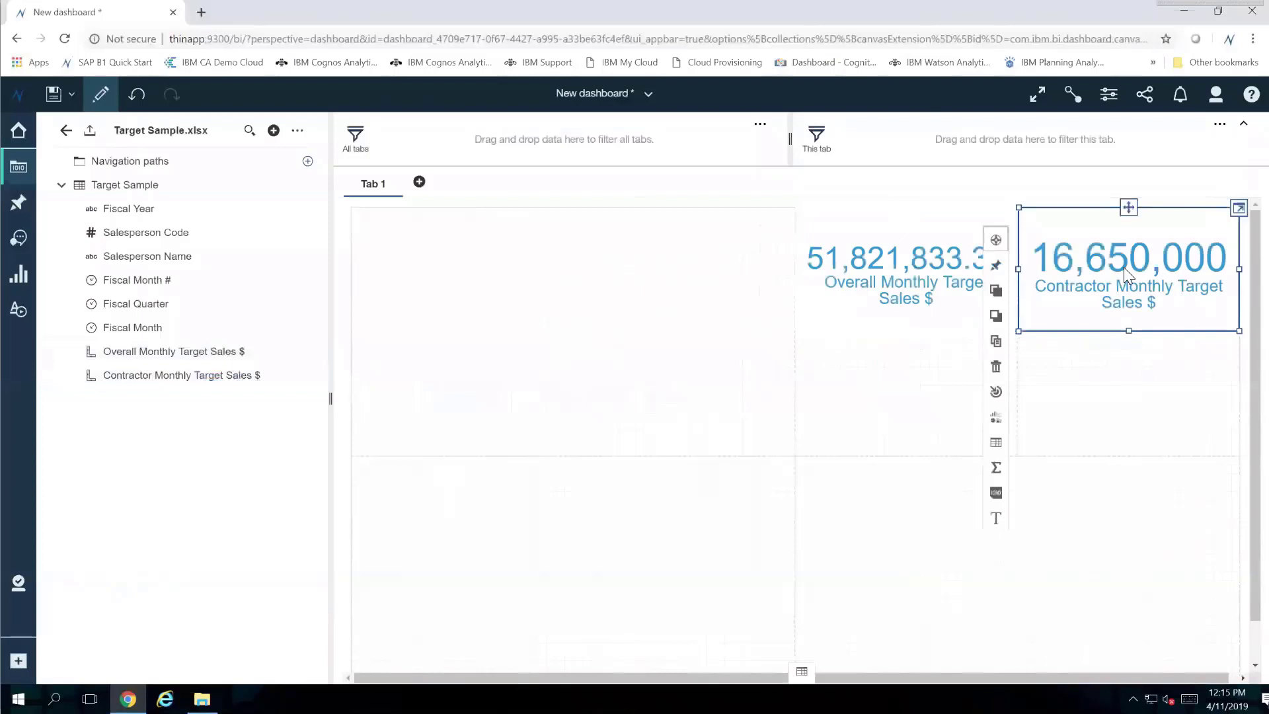
- Format the Contractor Monthly Target Sales $ figure as an abbreviated number
{"action": "left_click", "coordinate": [997, 497]}
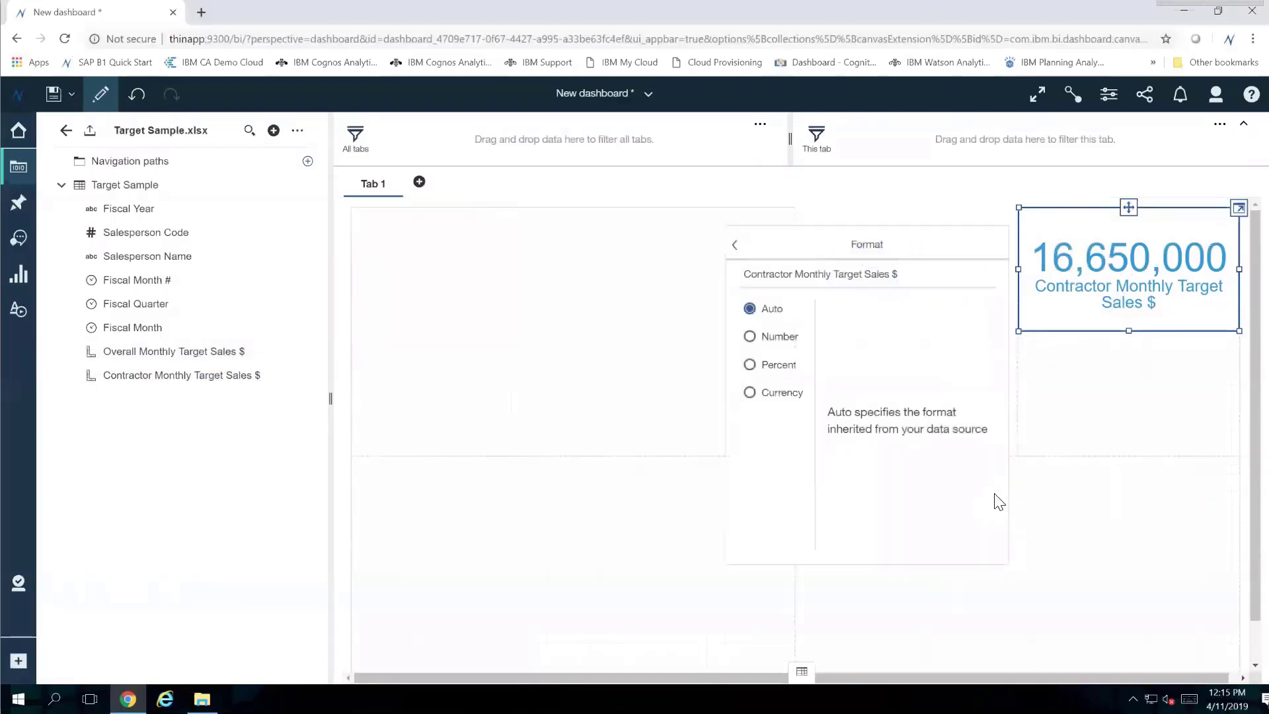
{"action": "left_click", "coordinate": [749, 338]}
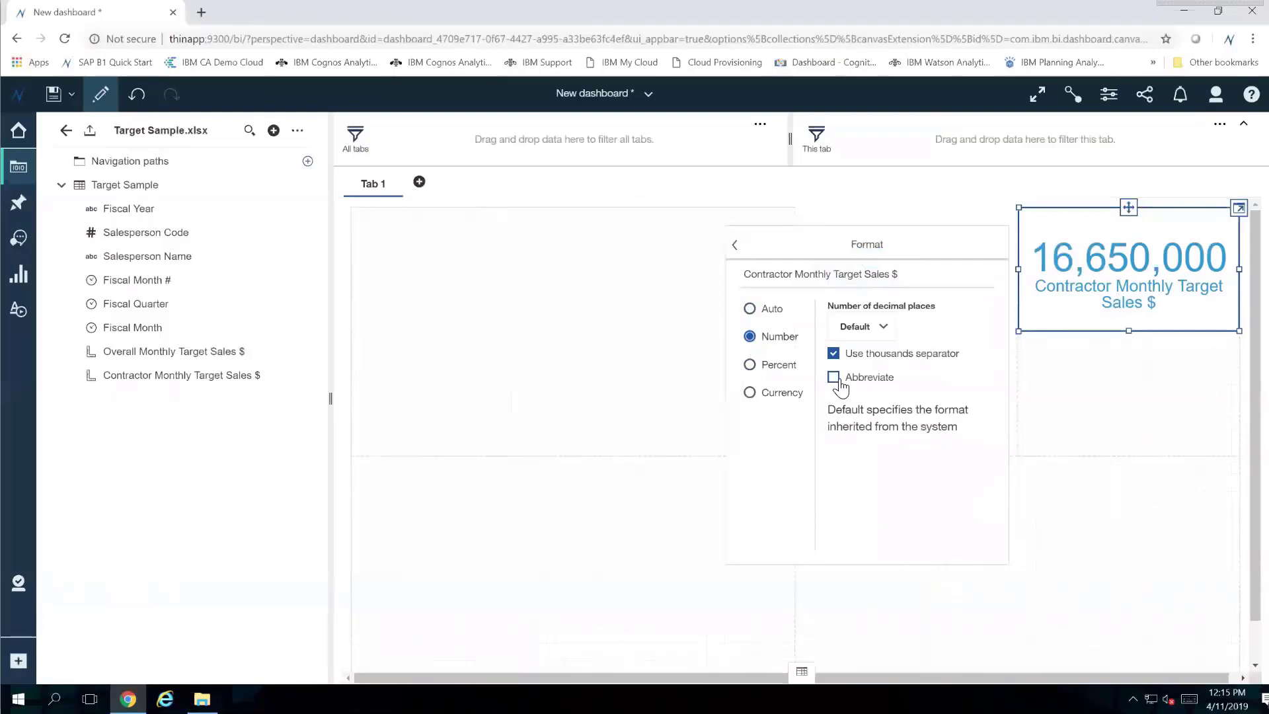
{"action": "left_click", "coordinate": [834, 378]}
{"action": "left_click", "coordinate": [1084, 411]}
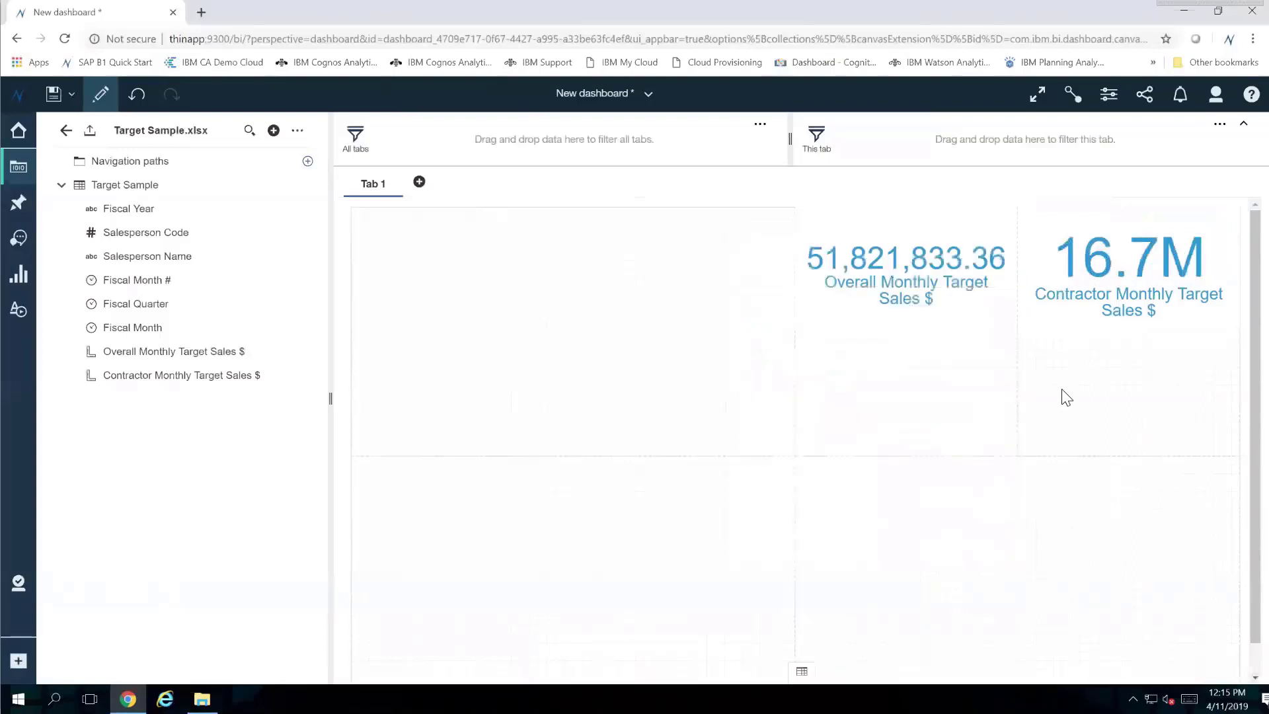
- Format the Overall Monthly Target Sales $ figure as an abbreviated number
{"action": "left_click", "coordinate": [920, 282]}
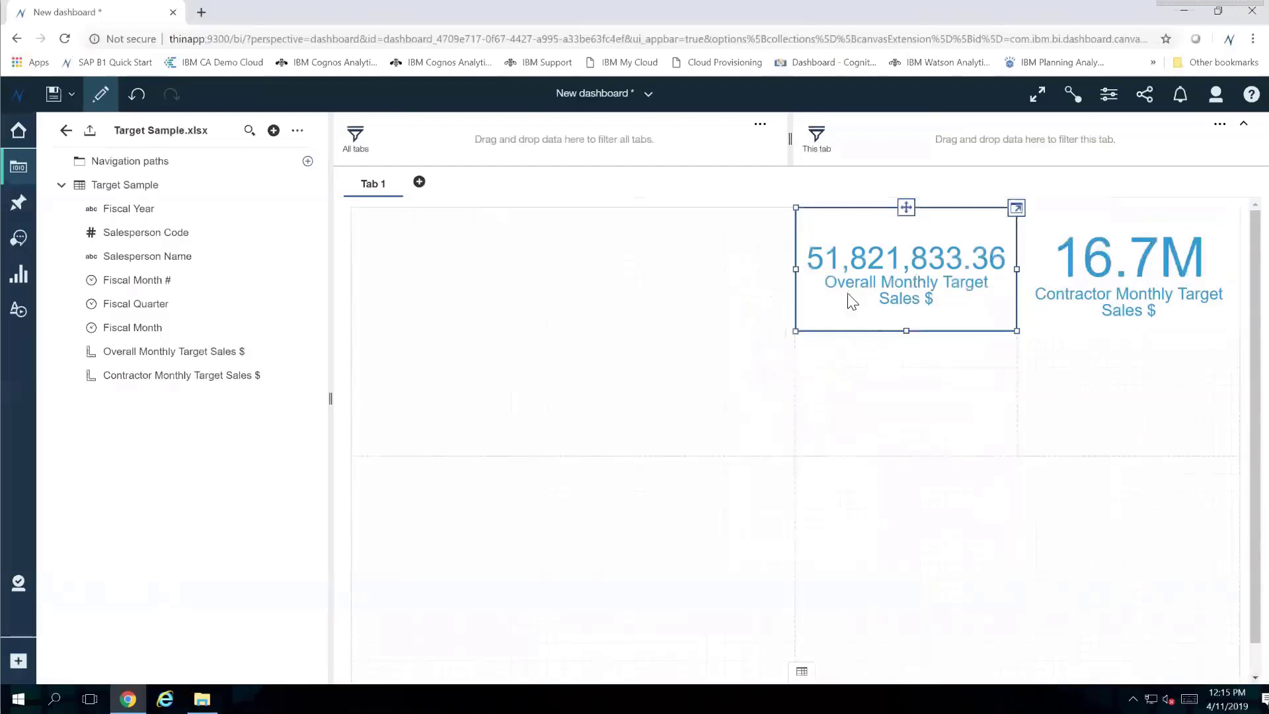
{"action": "mouse_move", "coordinate": [850, 300]}
{"action": "left_click", "coordinate": [771, 501]}
{"action": "left_click", "coordinate": [548, 336]}
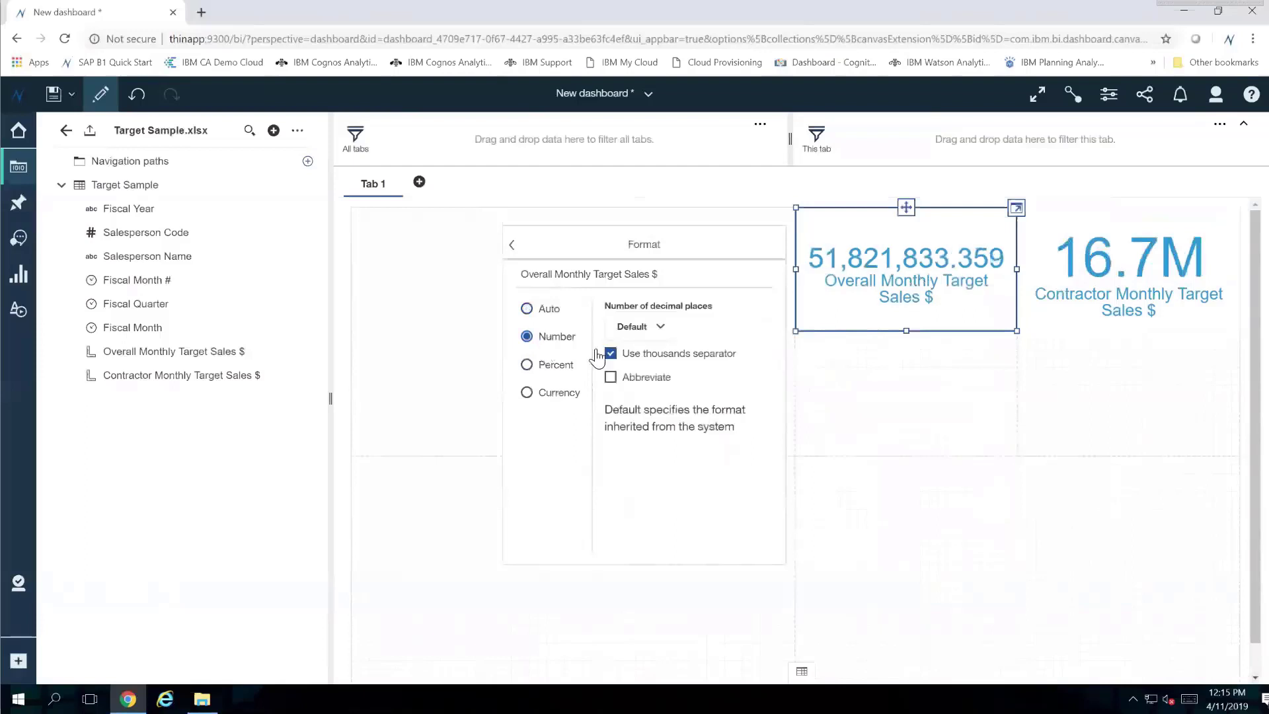
{"action": "left_click", "coordinate": [631, 380]}
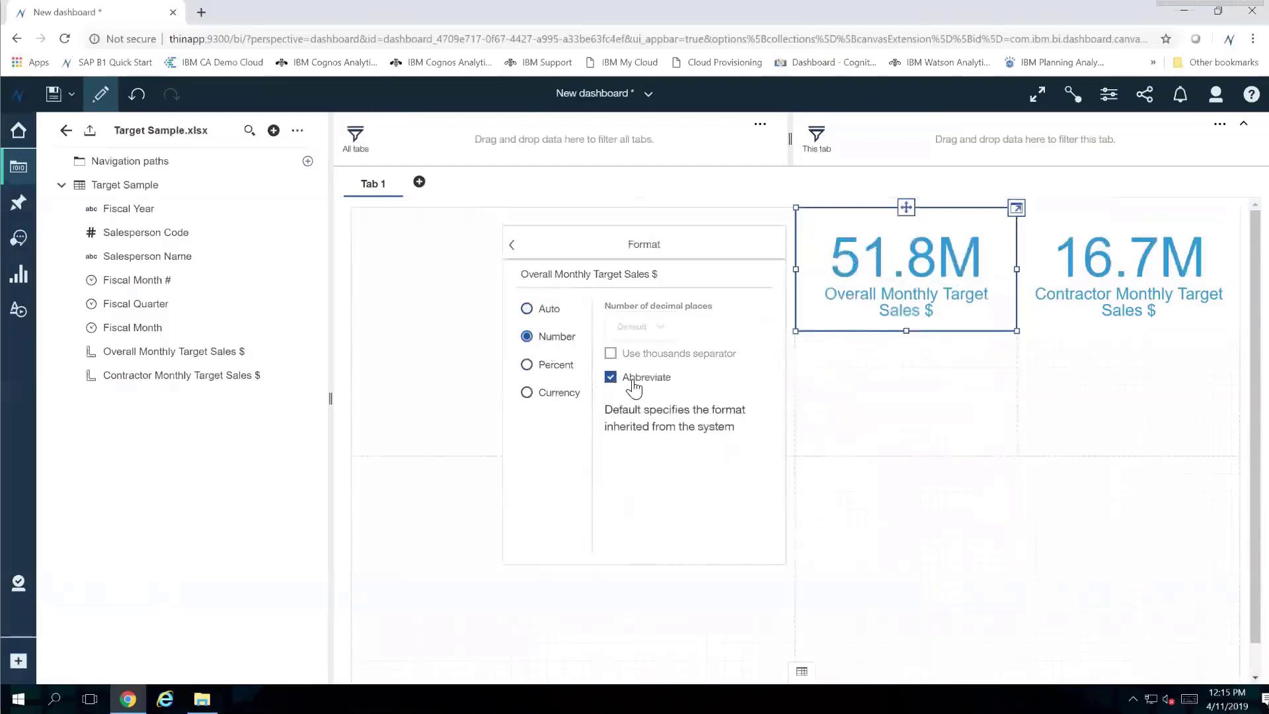
{"action": "left_click", "coordinate": [436, 358]}
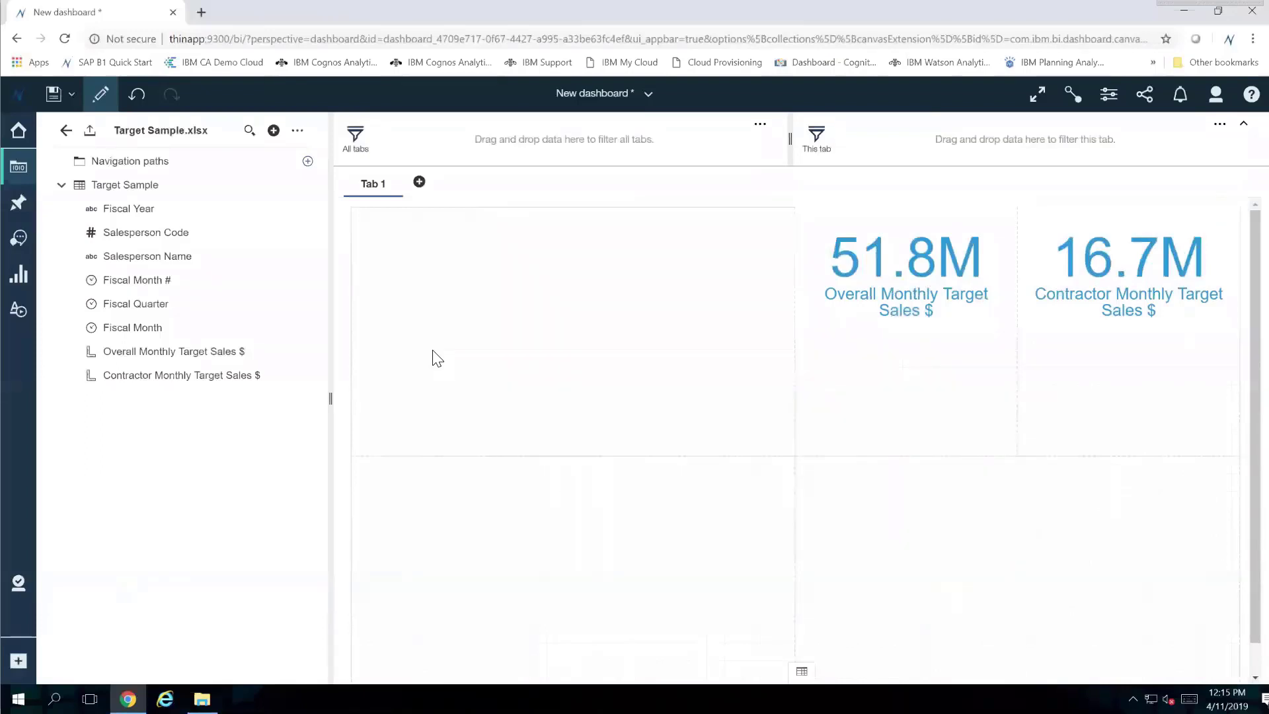
- Add Salesperson Name as a list filling the dashboard's lower-right quadrant
{"action": "left_click", "coordinate": [183, 264]}
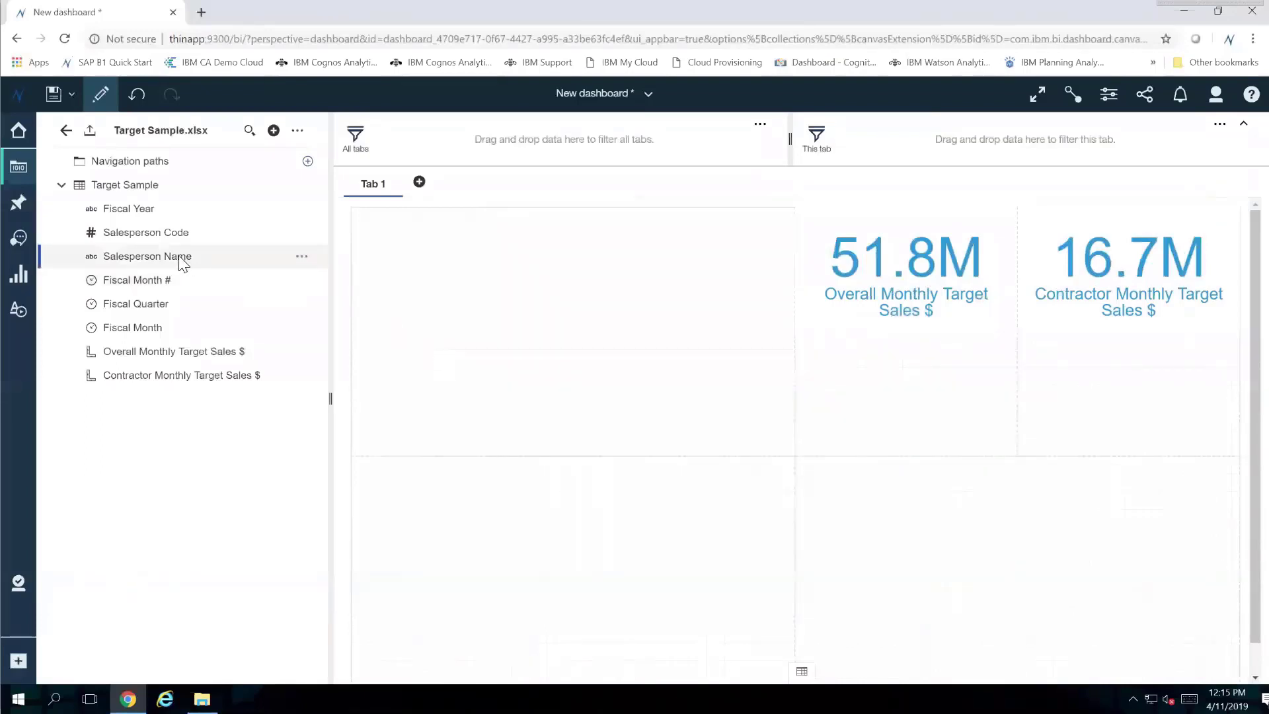
{"action": "left_click_drag", "start_coordinate": [183, 264], "coordinate": [1018, 580]}
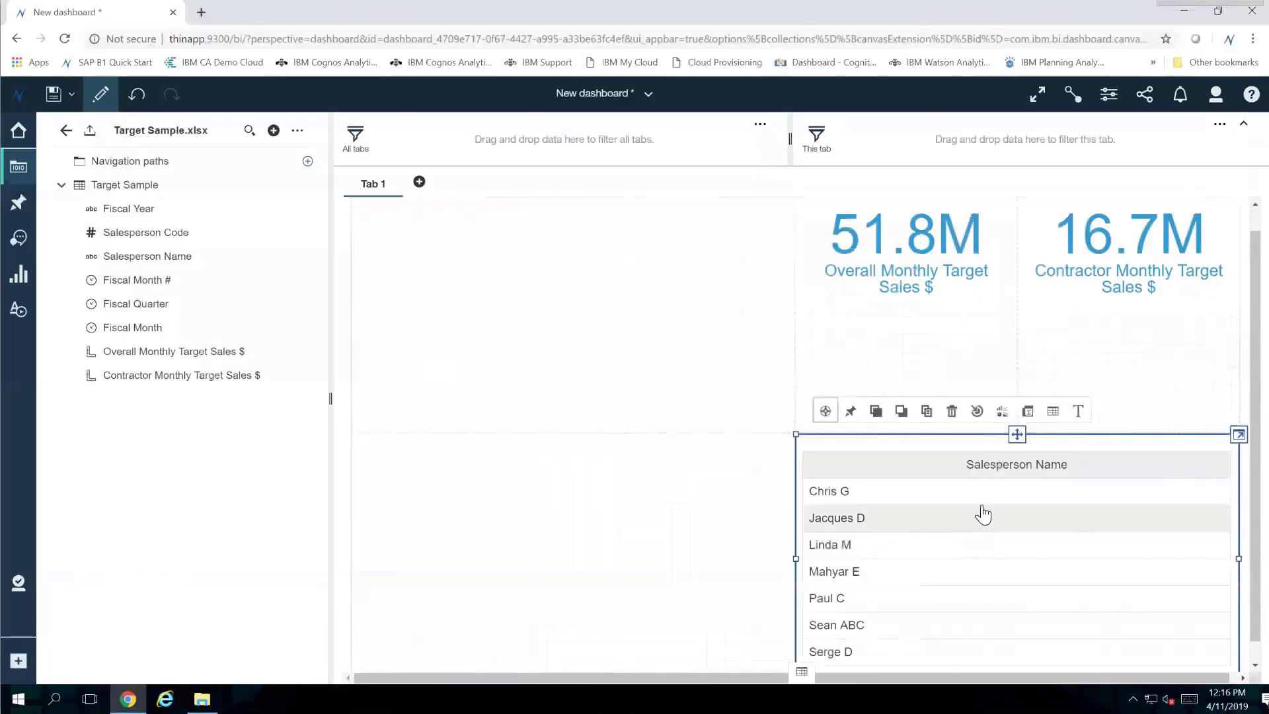
- Test the salesperson list as a filter with its second and third entries, and clear the filter selection
{"action": "left_click_drag", "start_coordinate": [957, 527], "coordinate": [974, 549]}
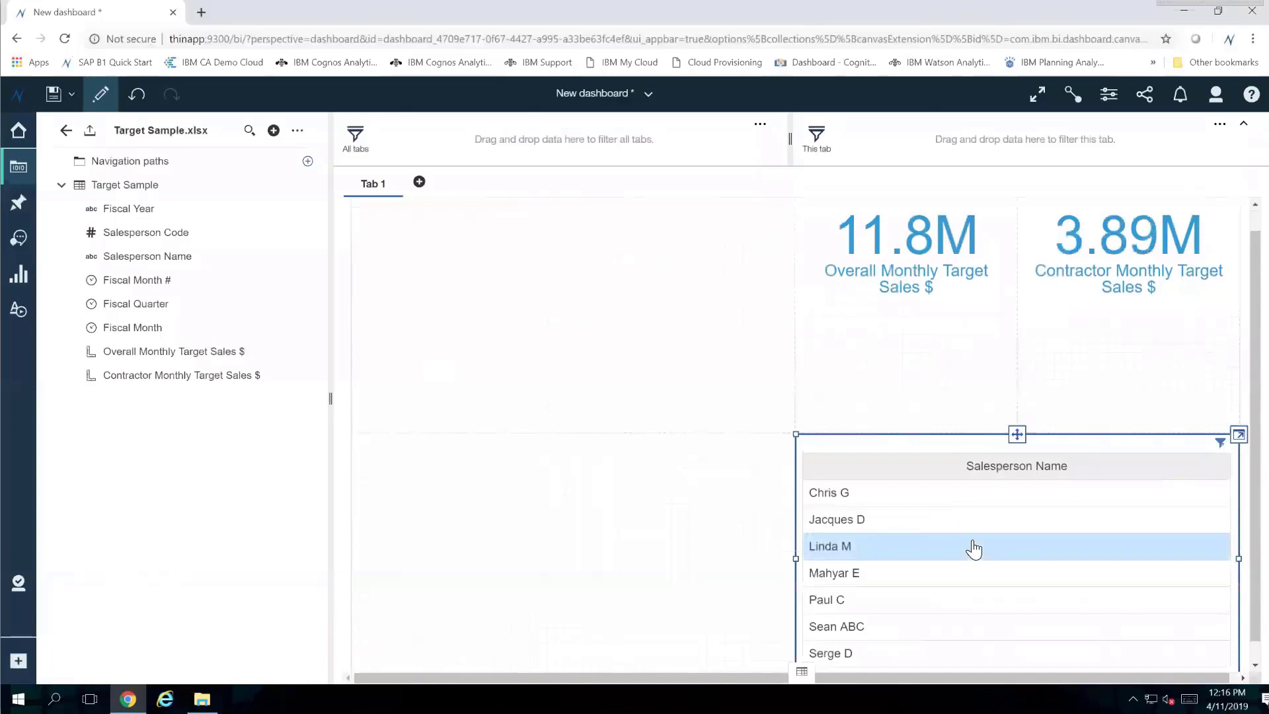
{"action": "left_click_drag", "start_coordinate": [934, 525], "coordinate": [975, 552]}
{"action": "left_click_drag", "start_coordinate": [976, 552], "coordinate": [672, 532]}
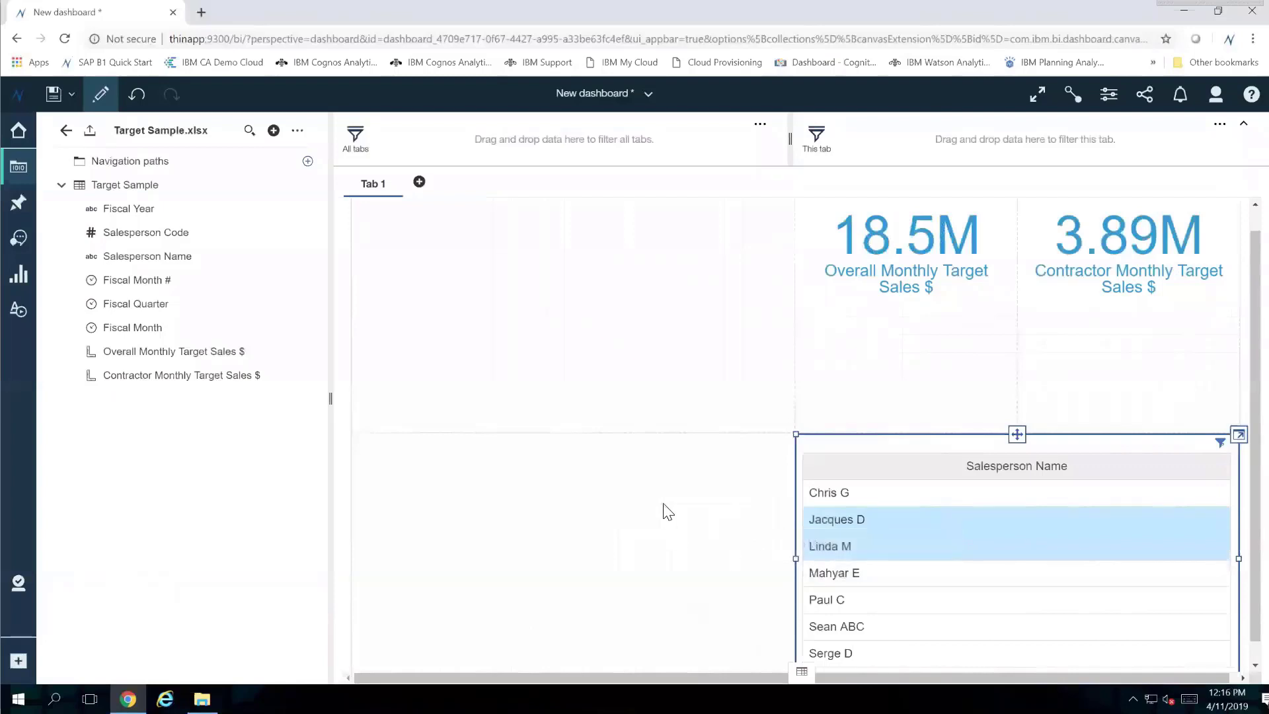
{"action": "left_click_drag", "start_coordinate": [892, 530], "coordinate": [887, 549]}
{"action": "left_click", "coordinate": [887, 547]}
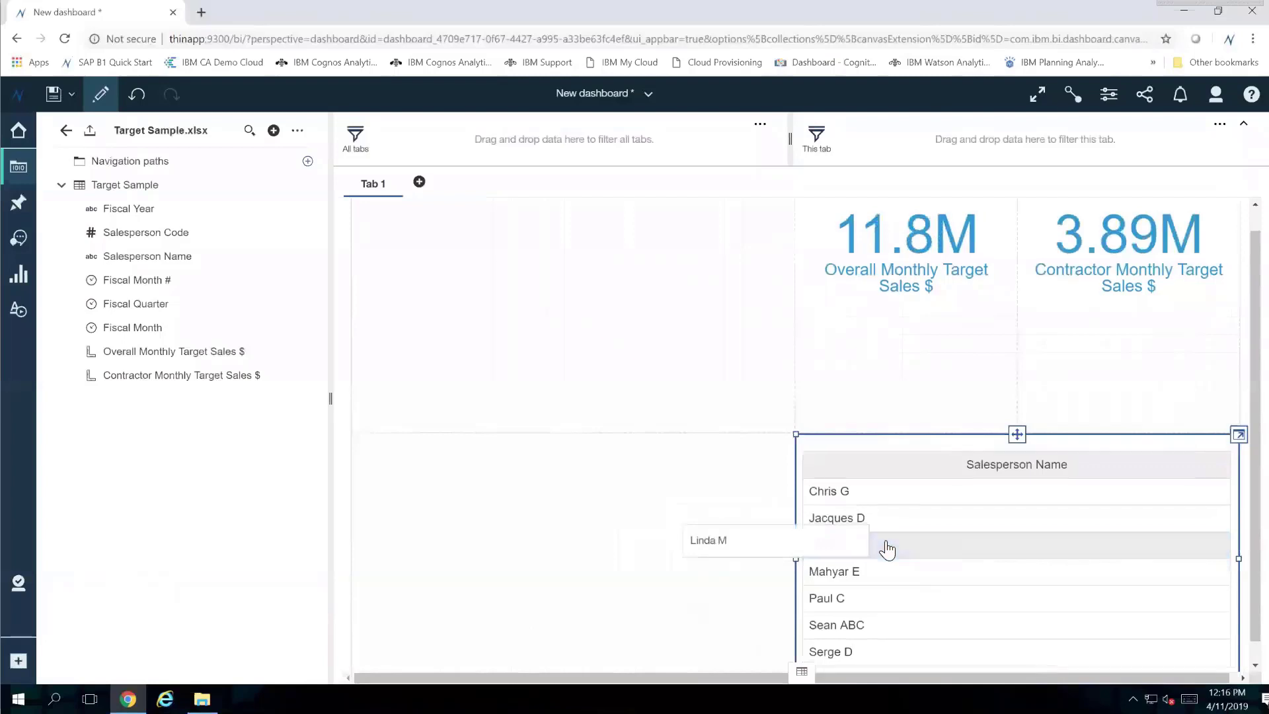
{"action": "left_click", "coordinate": [603, 374]}
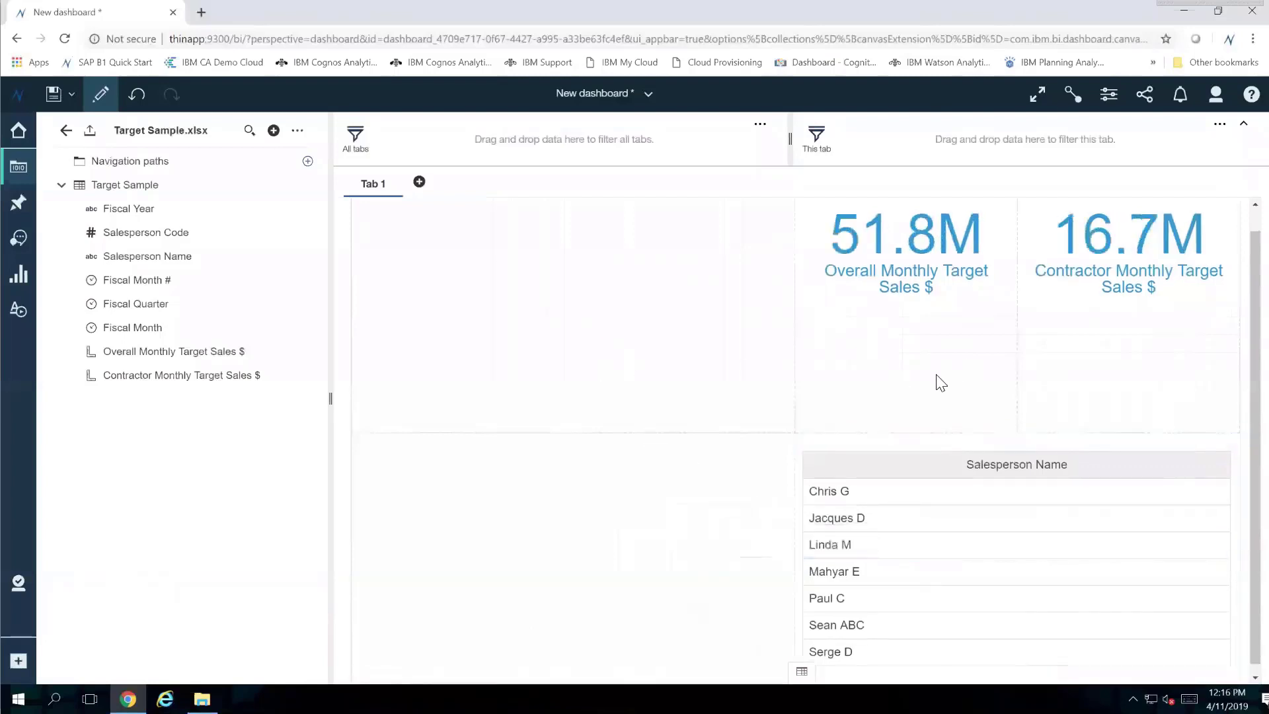
- Create a chart of Overall Monthly Target Sales $ by Salesperson Name in the dashboard's lower-left quadrant
{"action": "left_click", "coordinate": [178, 260]}
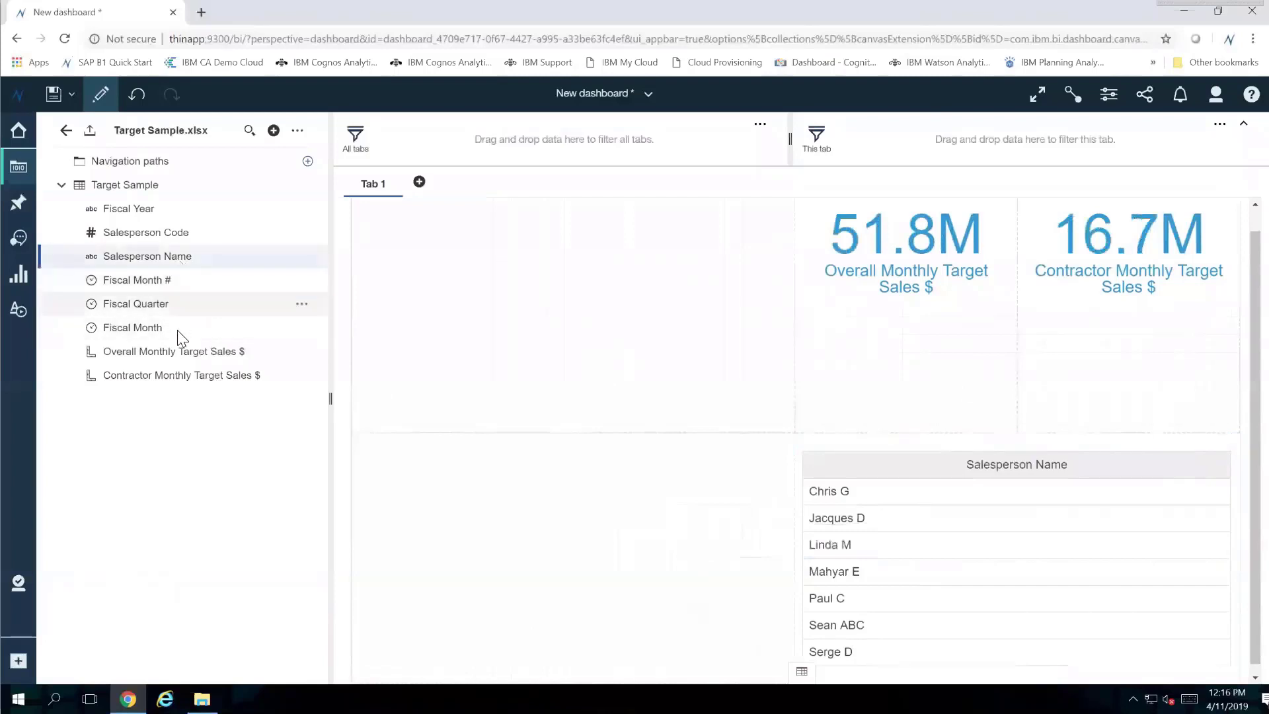
{"action": "left_click", "coordinate": [171, 355], "text": "ctrl"}
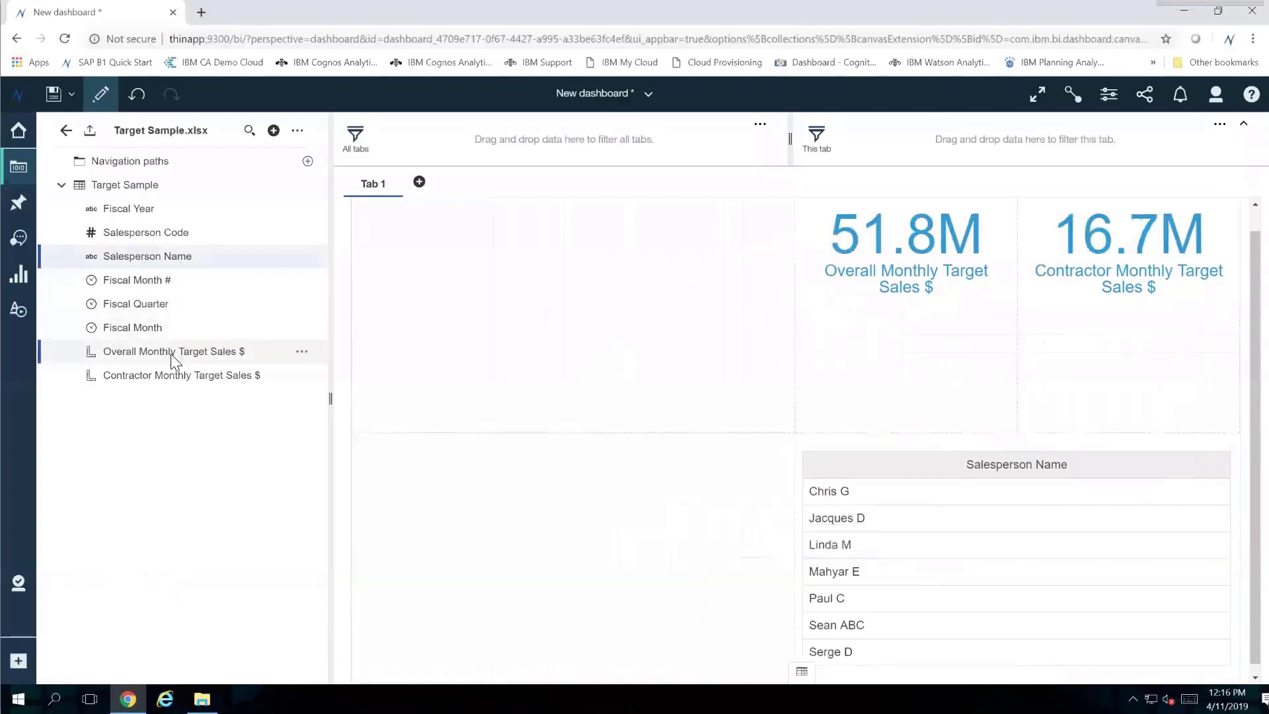
{"action": "left_click_drag", "start_coordinate": [170, 354], "coordinate": [571, 554]}
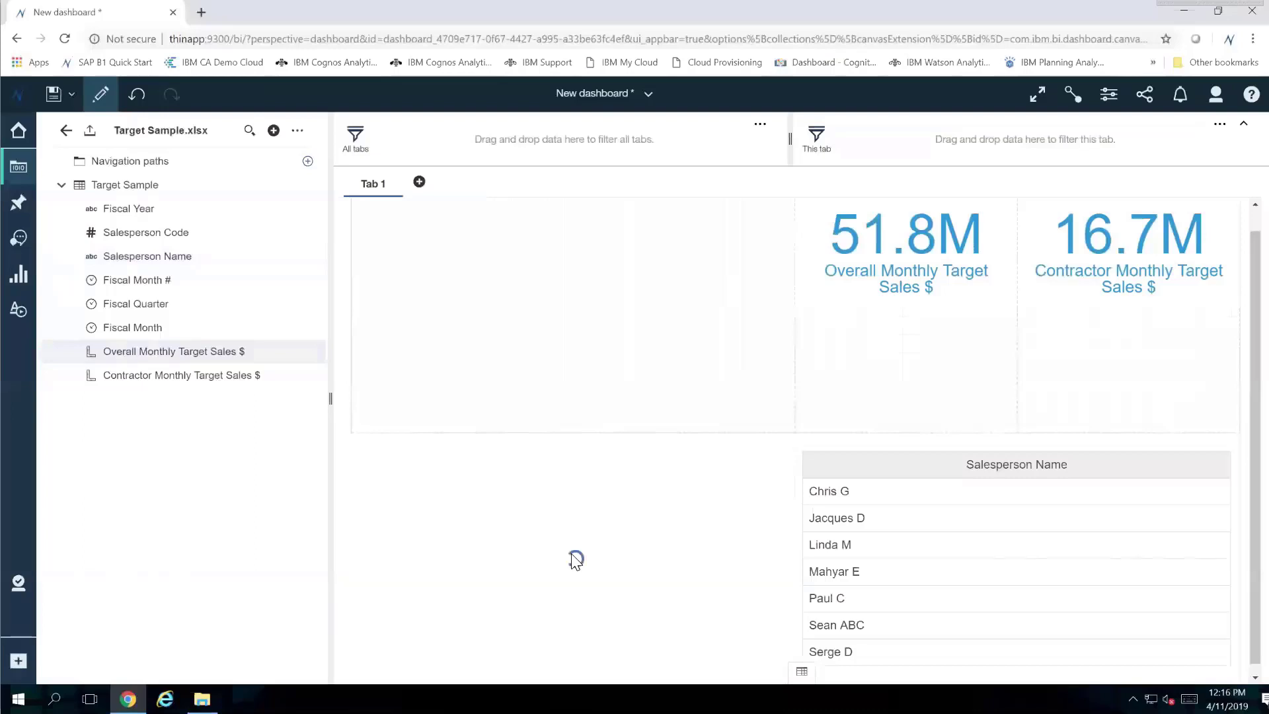
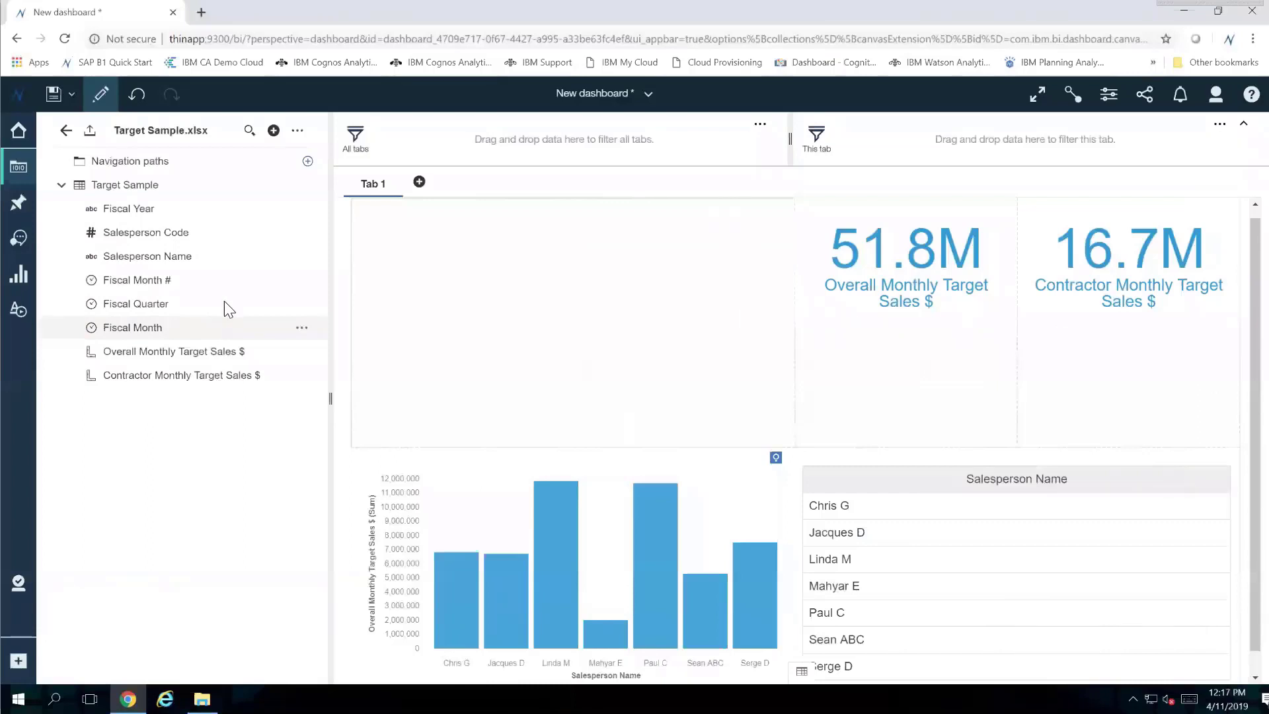
- Create a navigation path from Fiscal Year to Fiscal Quarter to Fiscal Month, and expand it to show its levels
{"action": "left_click", "coordinate": [308, 162]}
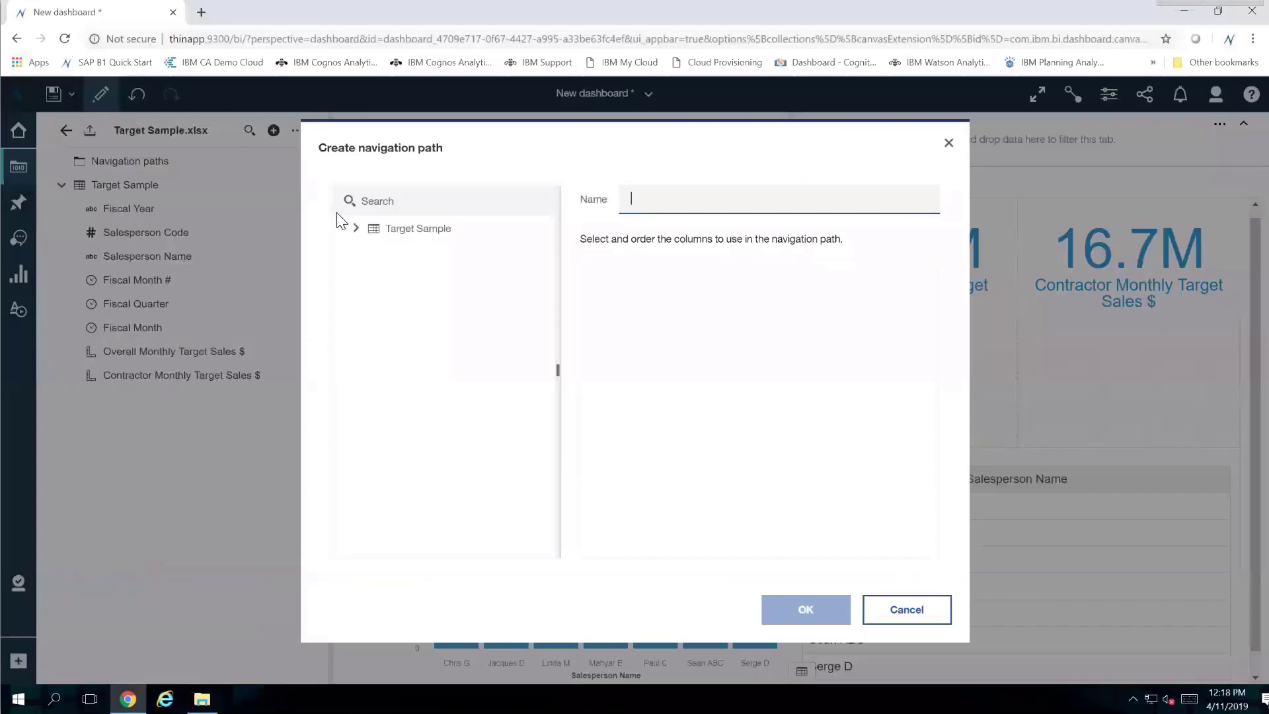
{"action": "left_click", "coordinate": [357, 228]}
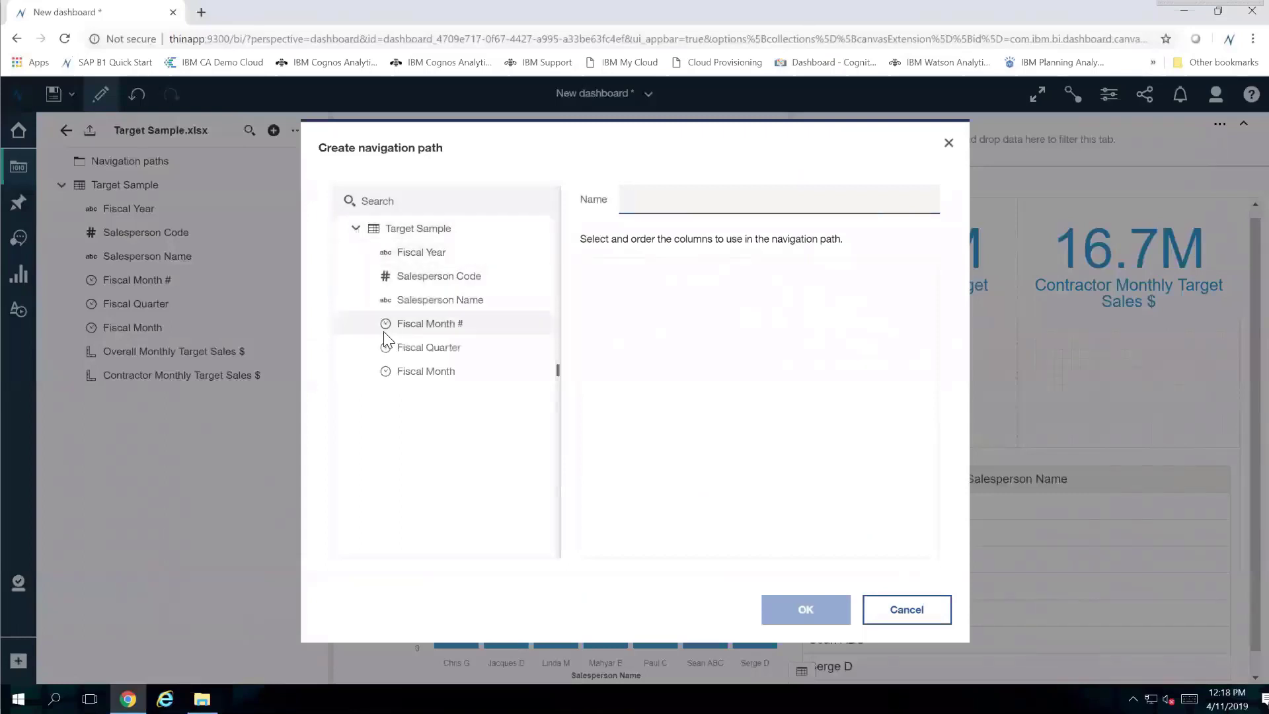
{"action": "left_click_drag", "start_coordinate": [425, 252], "coordinate": [648, 296]}
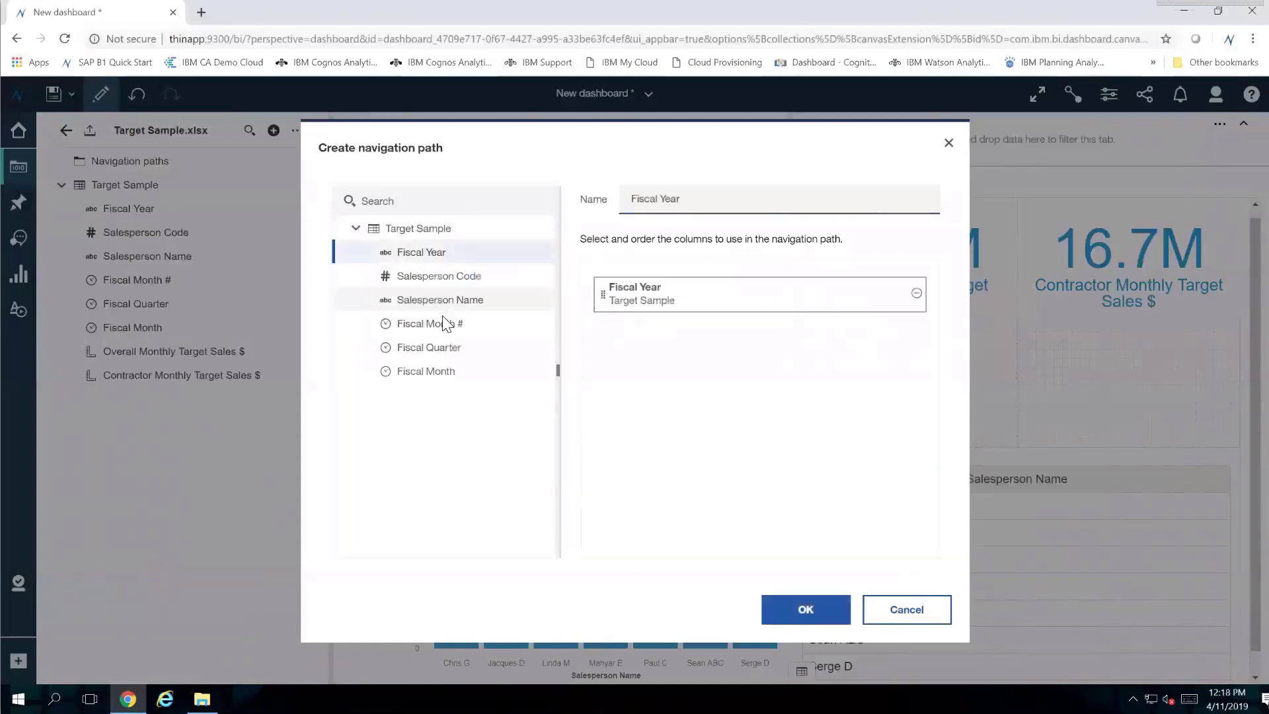
{"action": "left_click_drag", "start_coordinate": [414, 345], "coordinate": [671, 345]}
{"action": "left_click_drag", "start_coordinate": [440, 370], "coordinate": [680, 371]}
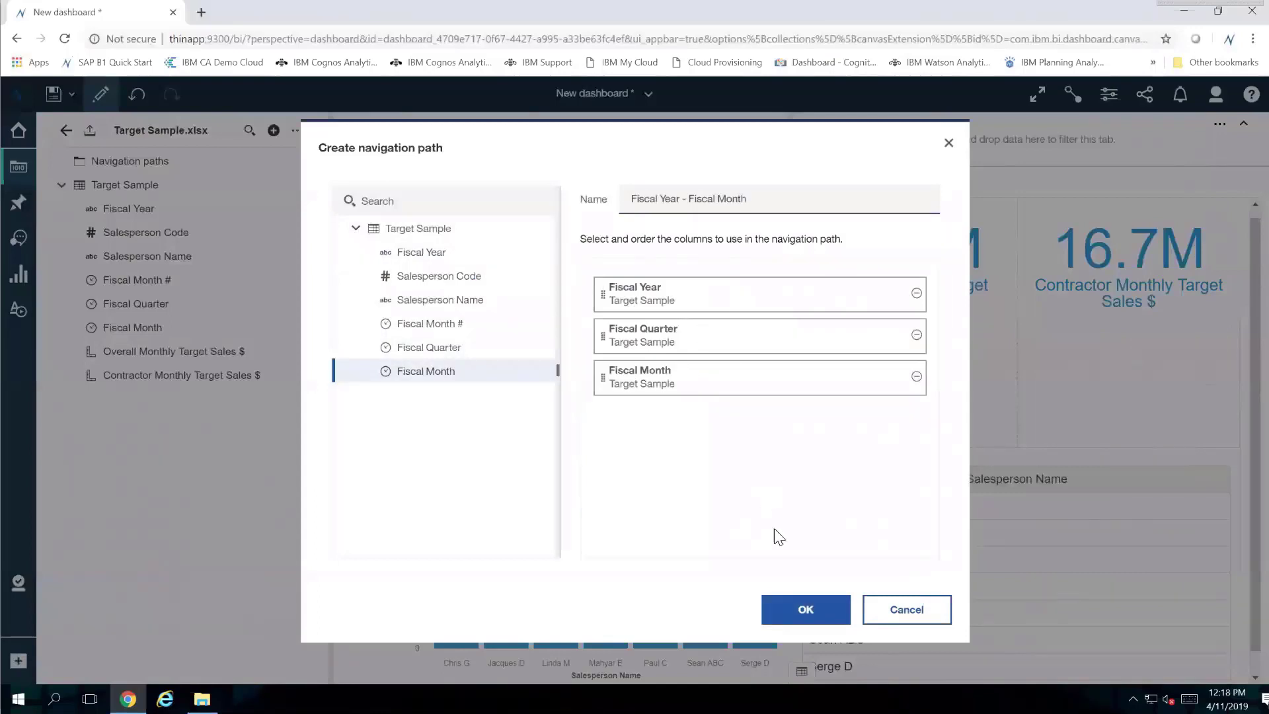
{"action": "left_click", "coordinate": [822, 622]}
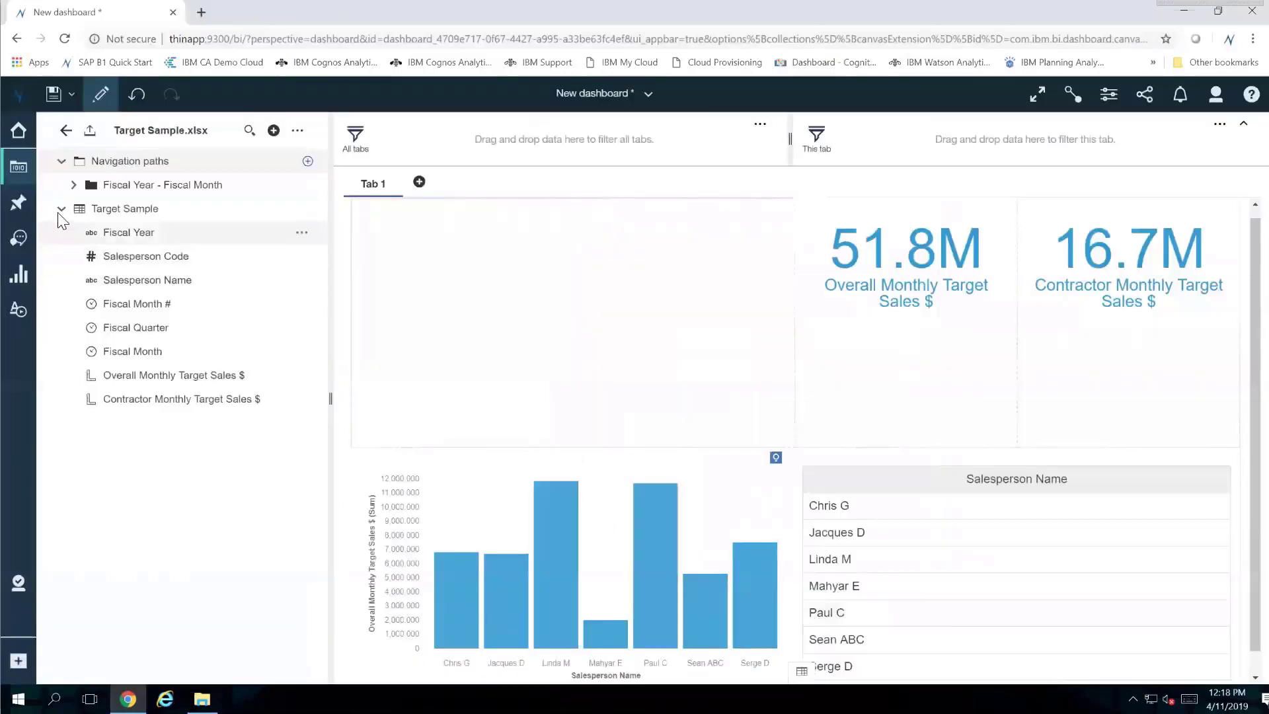
{"action": "left_click", "coordinate": [73, 185]}
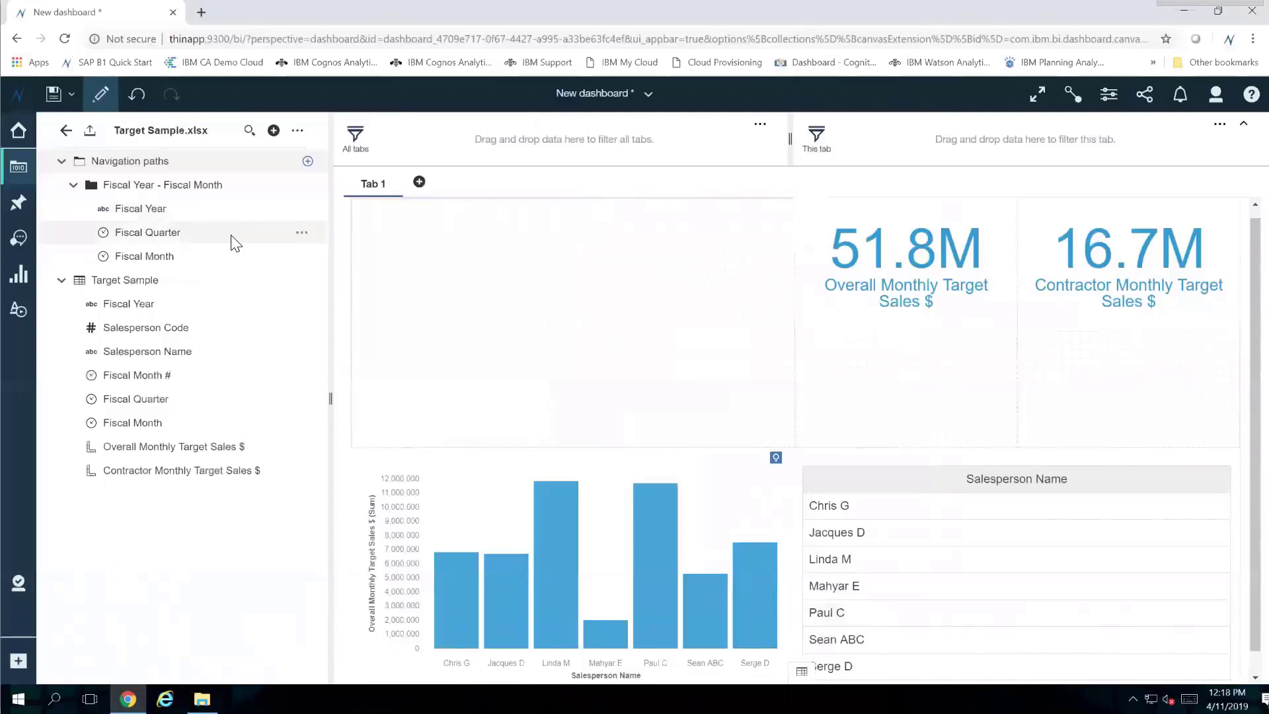
- Create a chart of Overall Monthly Target Sales $ by the navigation path's Fiscal Year in the dashboard's upper-left quadrant
{"action": "left_click", "coordinate": [185, 213]}
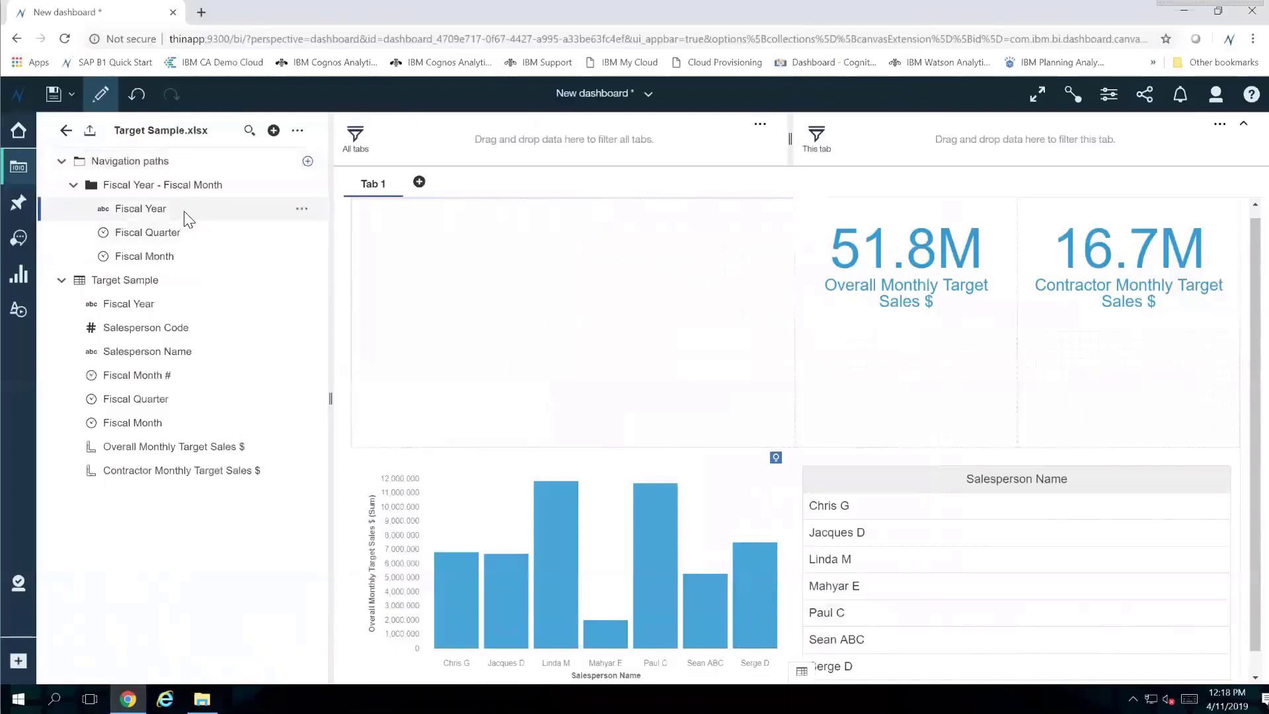
{"action": "left_click", "coordinate": [193, 451], "text": "ctrl"}
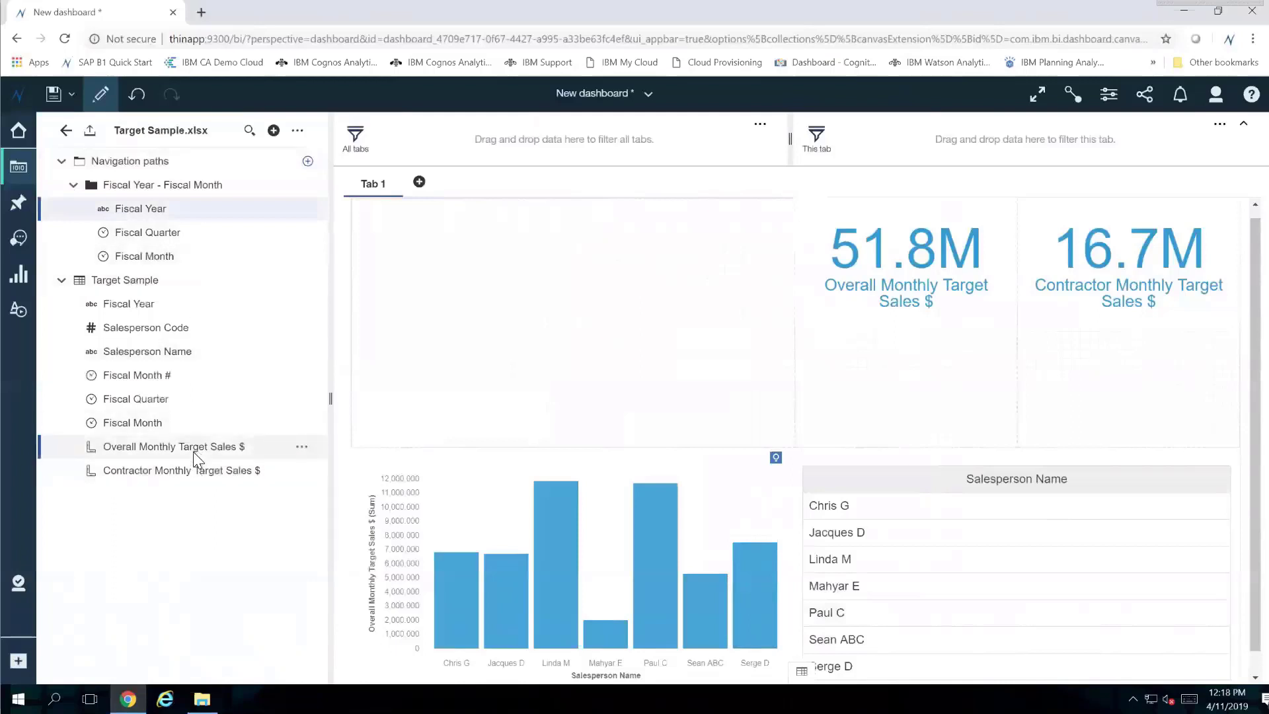
{"action": "left_click_drag", "start_coordinate": [197, 450], "coordinate": [577, 324]}
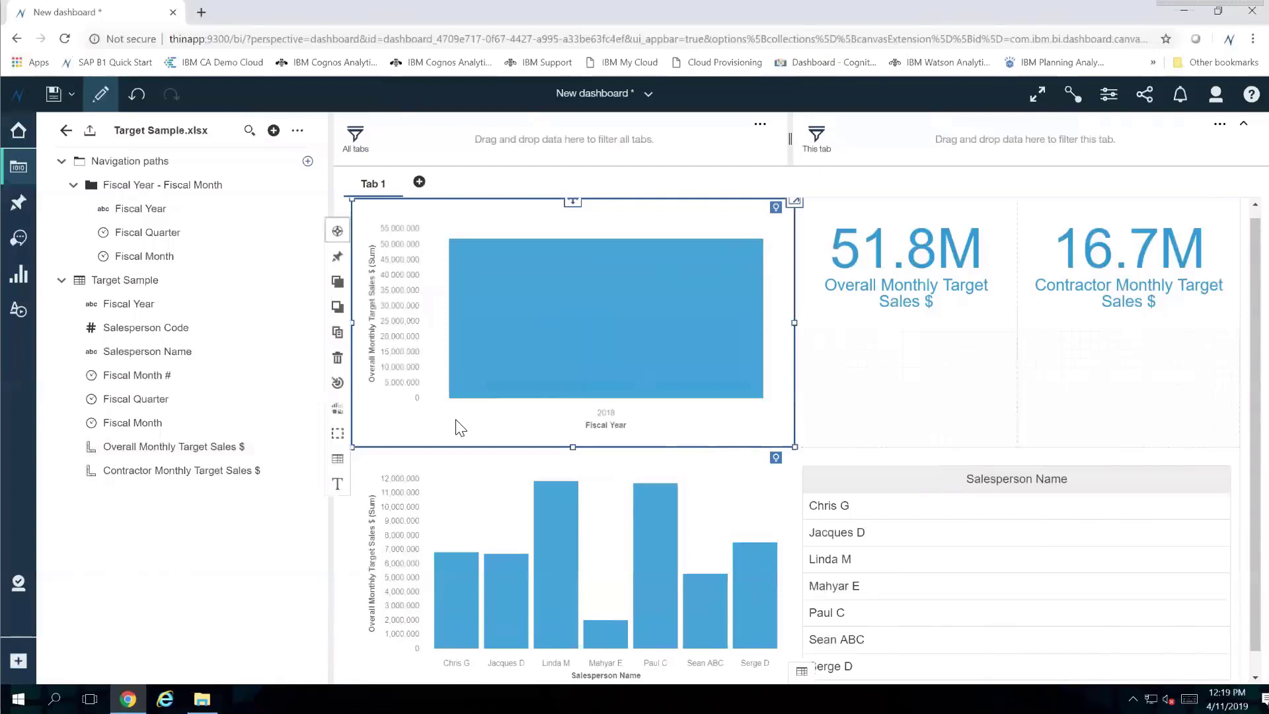
- Drill down from 2018 to its fiscal quarters in the Fiscal Year chart
{"action": "left_click", "coordinate": [594, 372]}
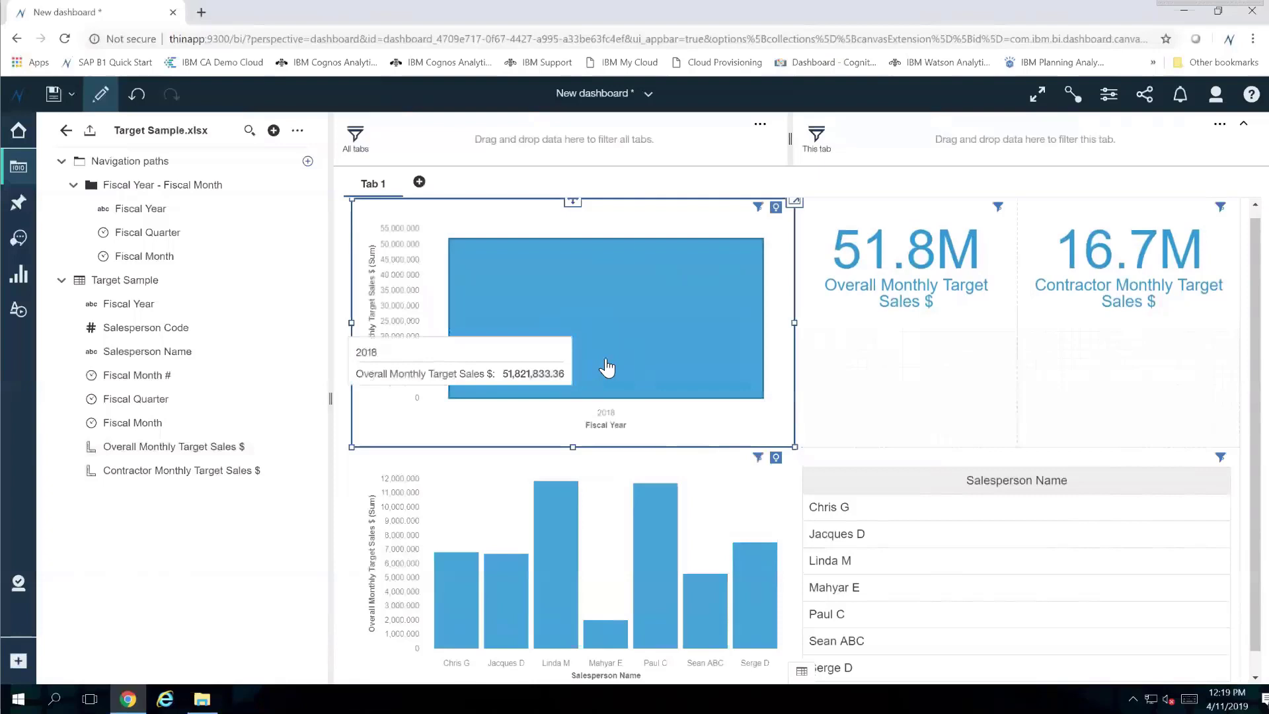
{"action": "left_click", "coordinate": [607, 368]}
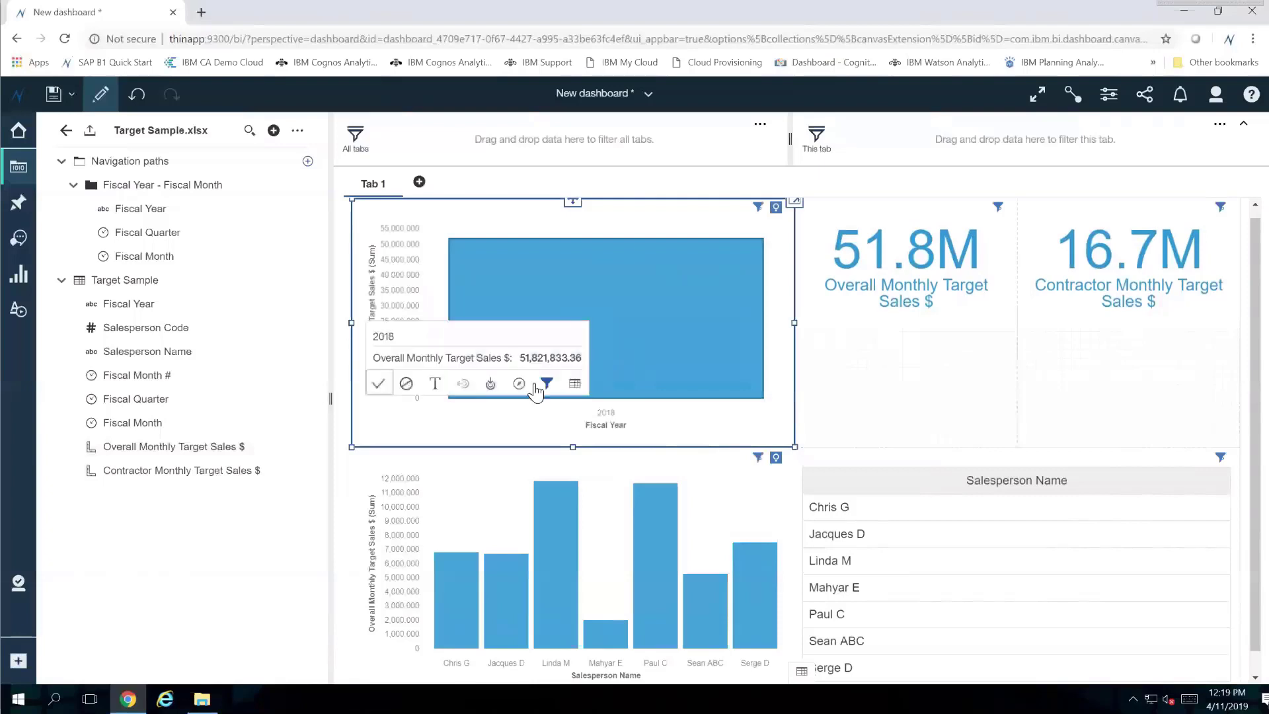
{"action": "left_click", "coordinate": [490, 386]}
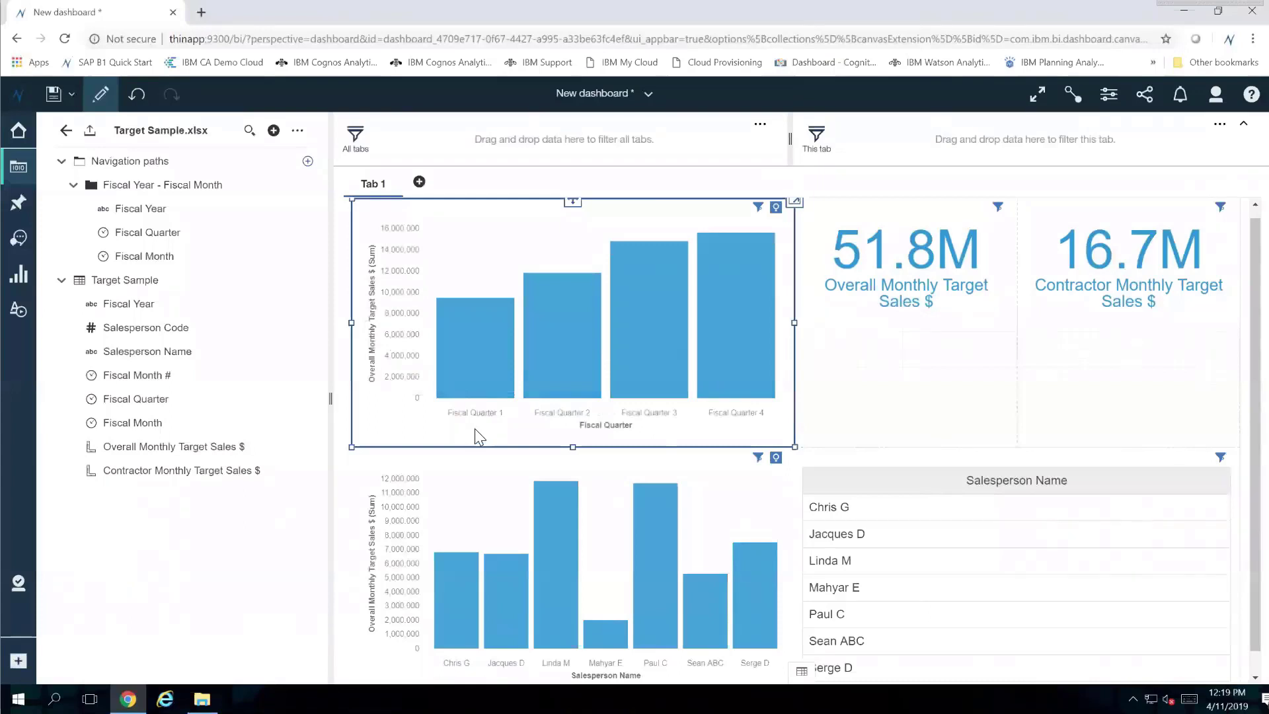
- Drill down from Fiscal Quarter 1 to its months, drill back up from August 2017, and clear the quarter selection
{"action": "mouse_move", "coordinate": [475, 388]}
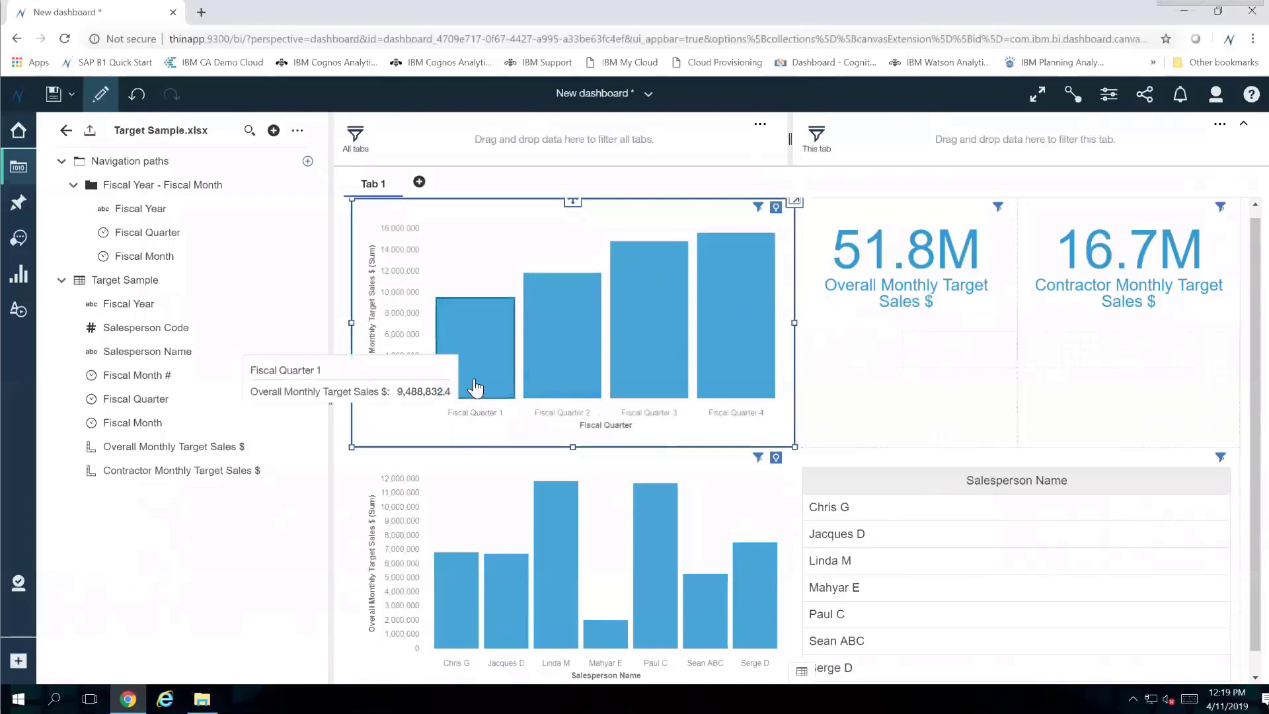
{"action": "left_click", "coordinate": [475, 388]}
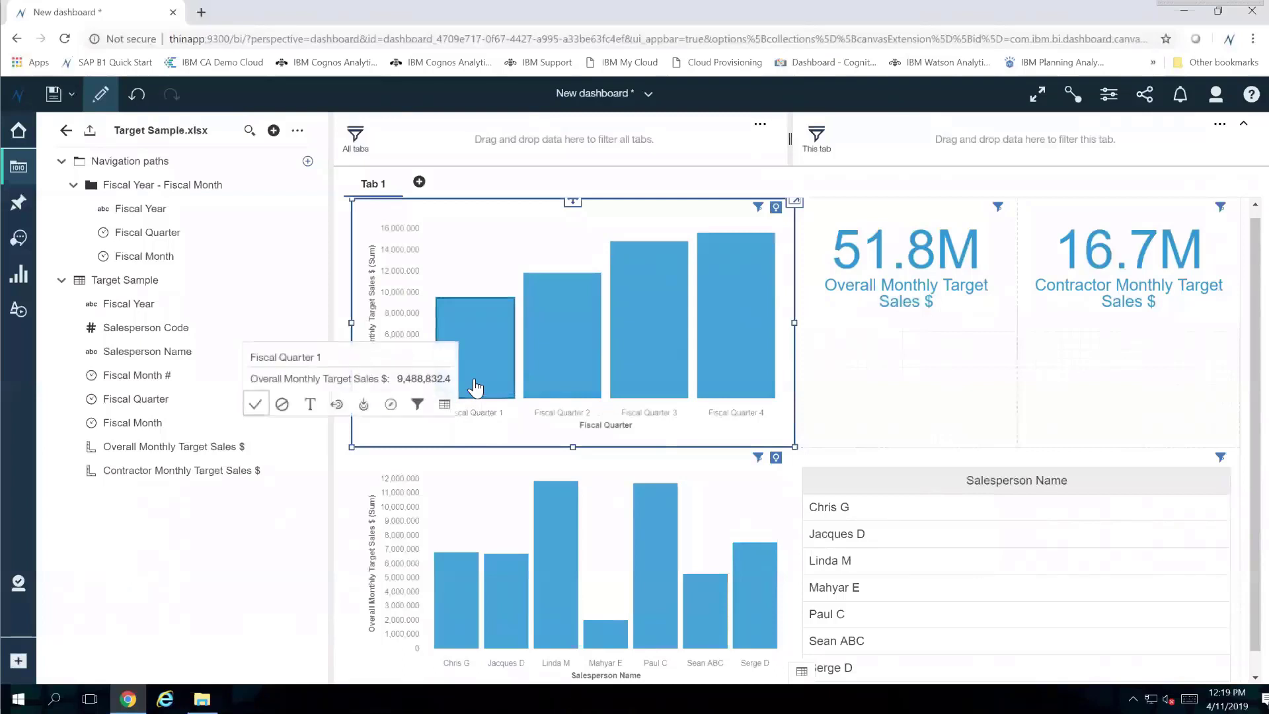
{"action": "left_click", "coordinate": [364, 406]}
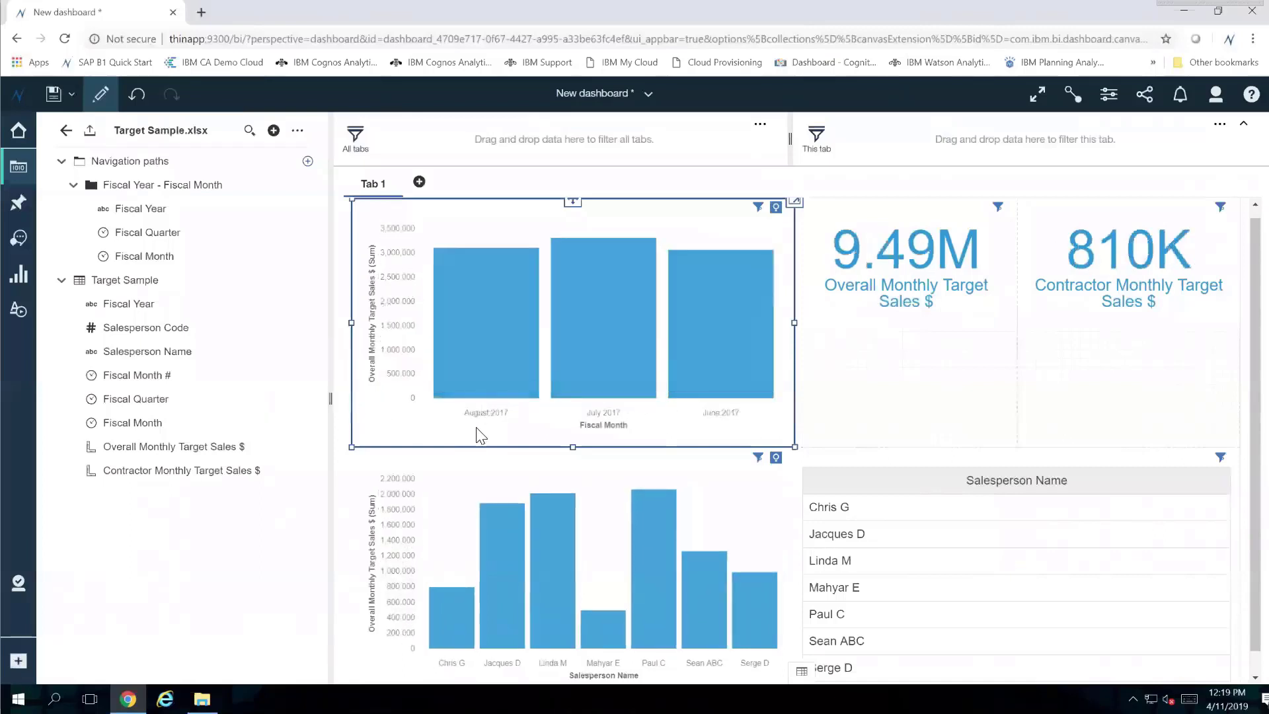
{"action": "left_click", "coordinate": [491, 383]}
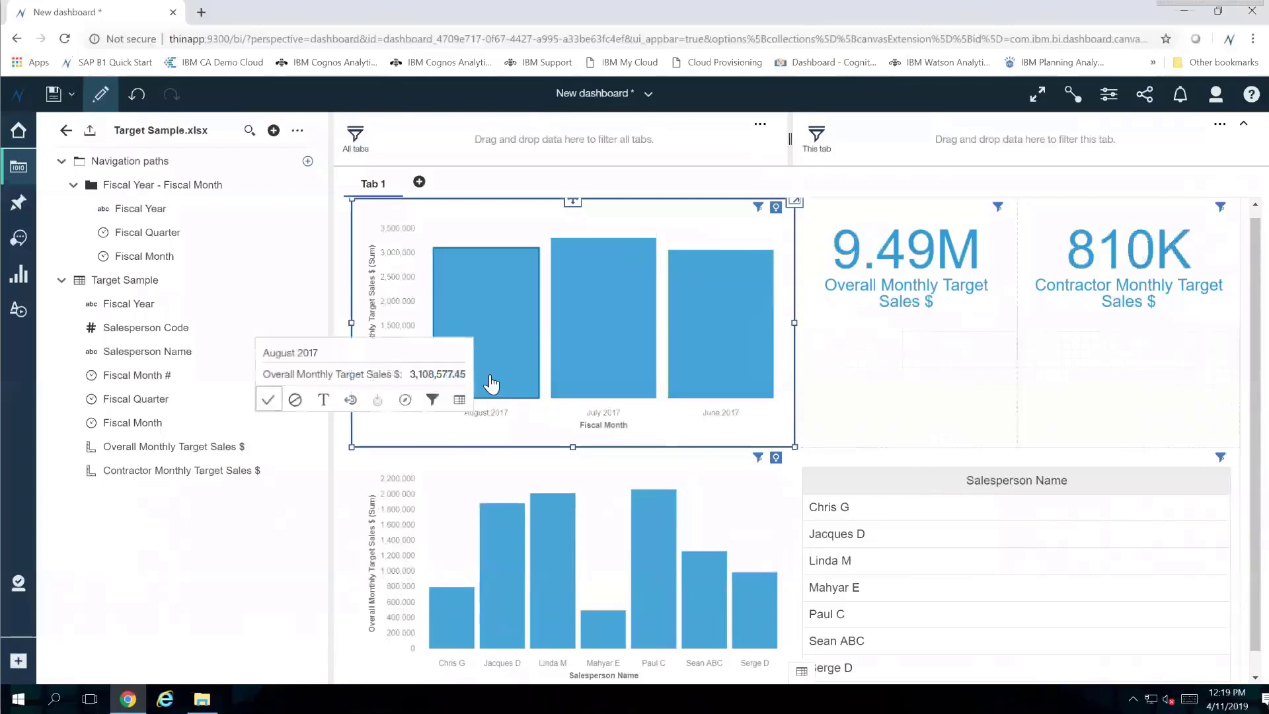
{"action": "left_click", "coordinate": [350, 399]}
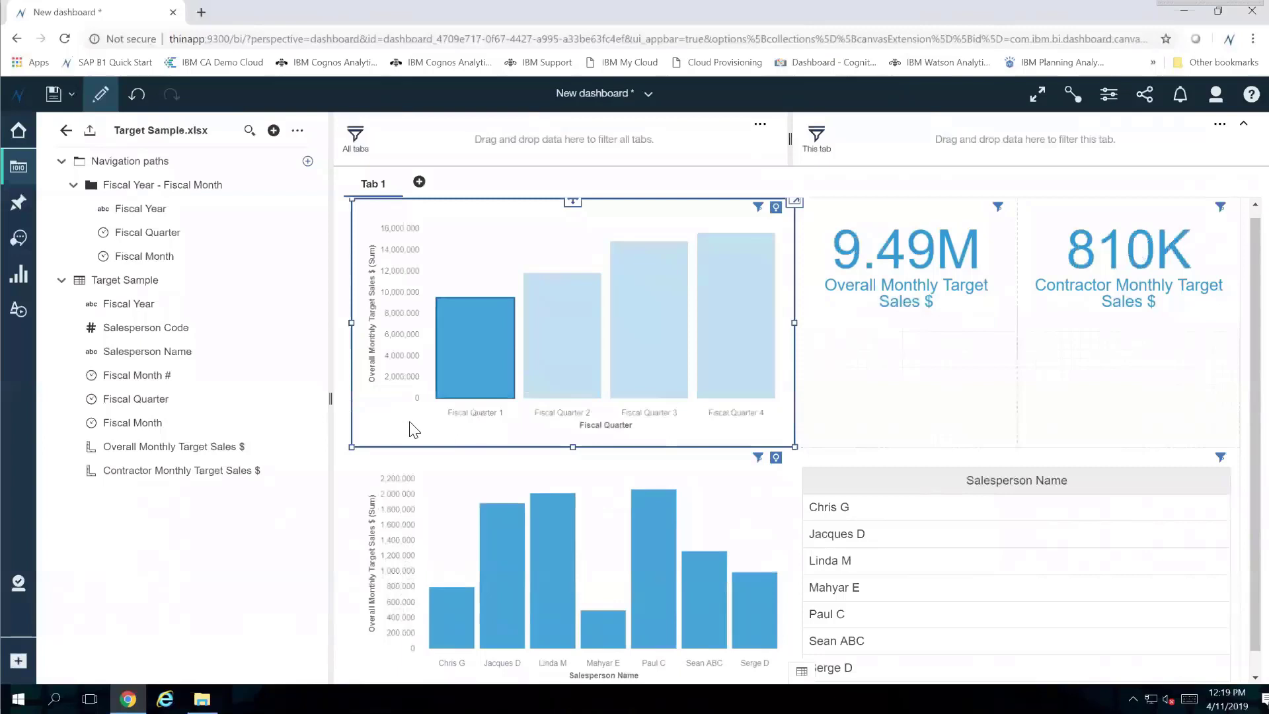
{"action": "left_click", "coordinate": [475, 394]}
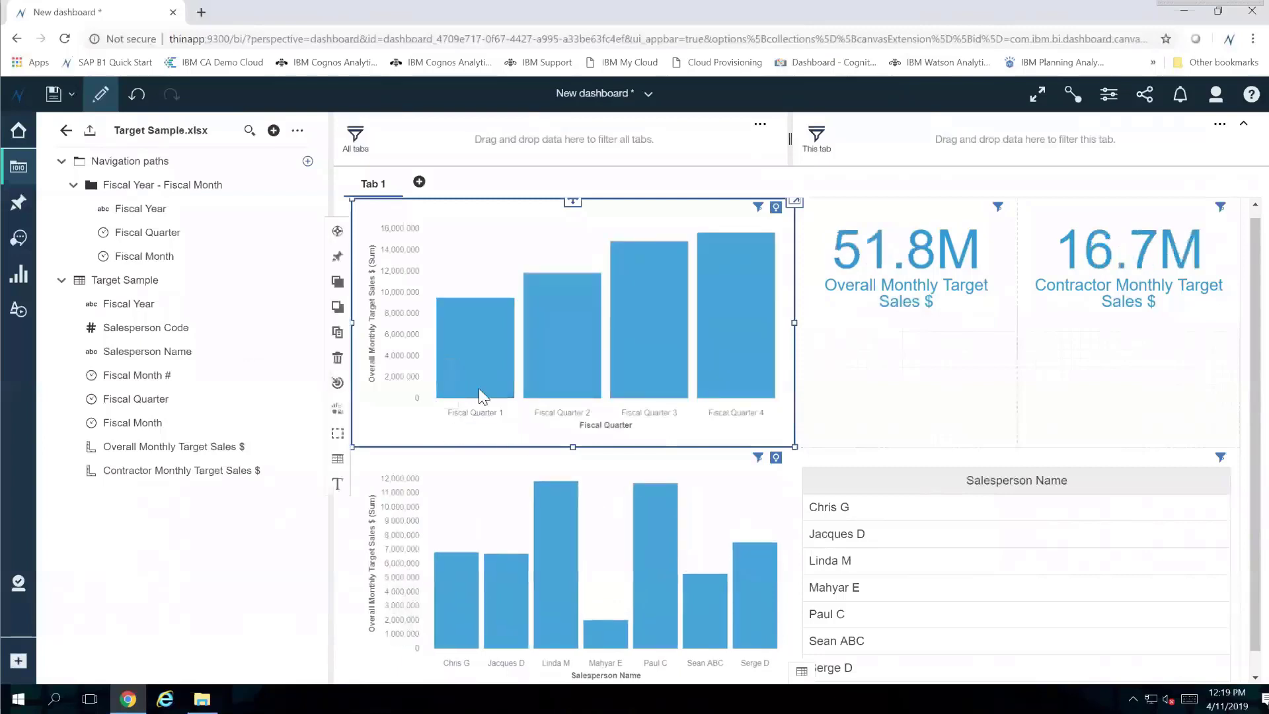
- Test Fiscal Quarter 1 in the quarterly chart as a dashboard filter and clear it
{"action": "mouse_move", "coordinate": [477, 382]}
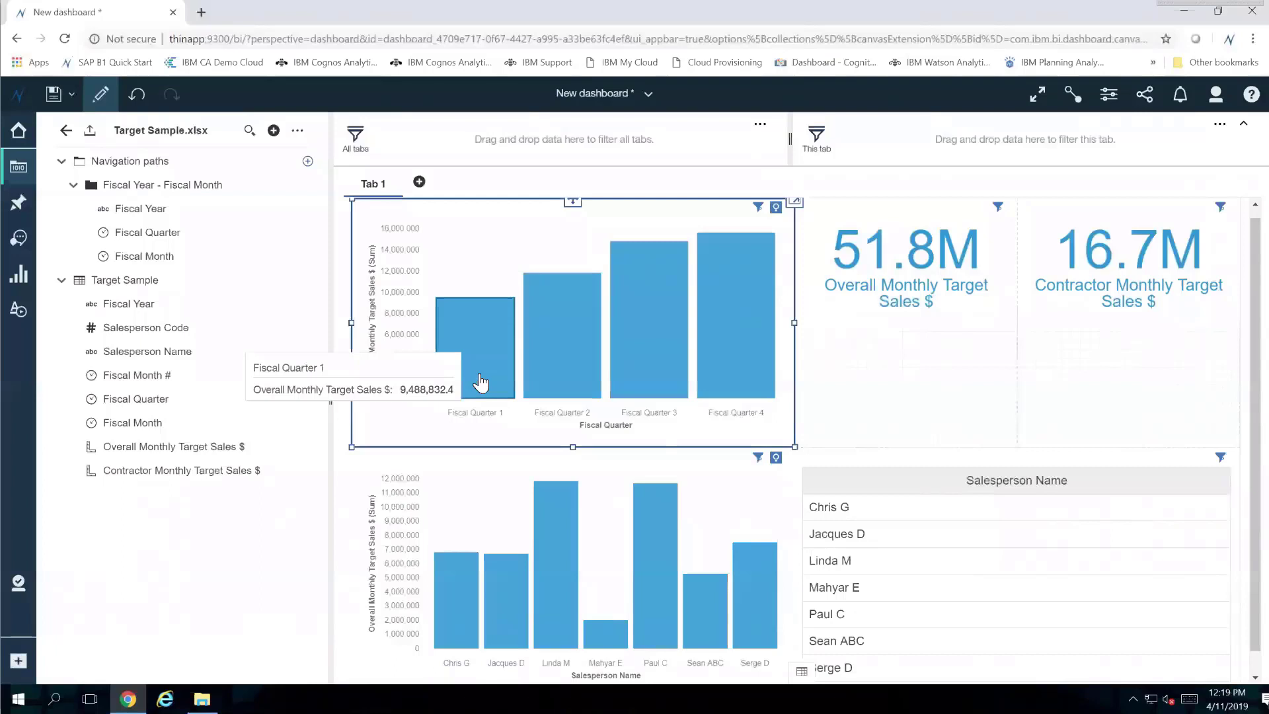
{"action": "mouse_move", "coordinate": [553, 381]}
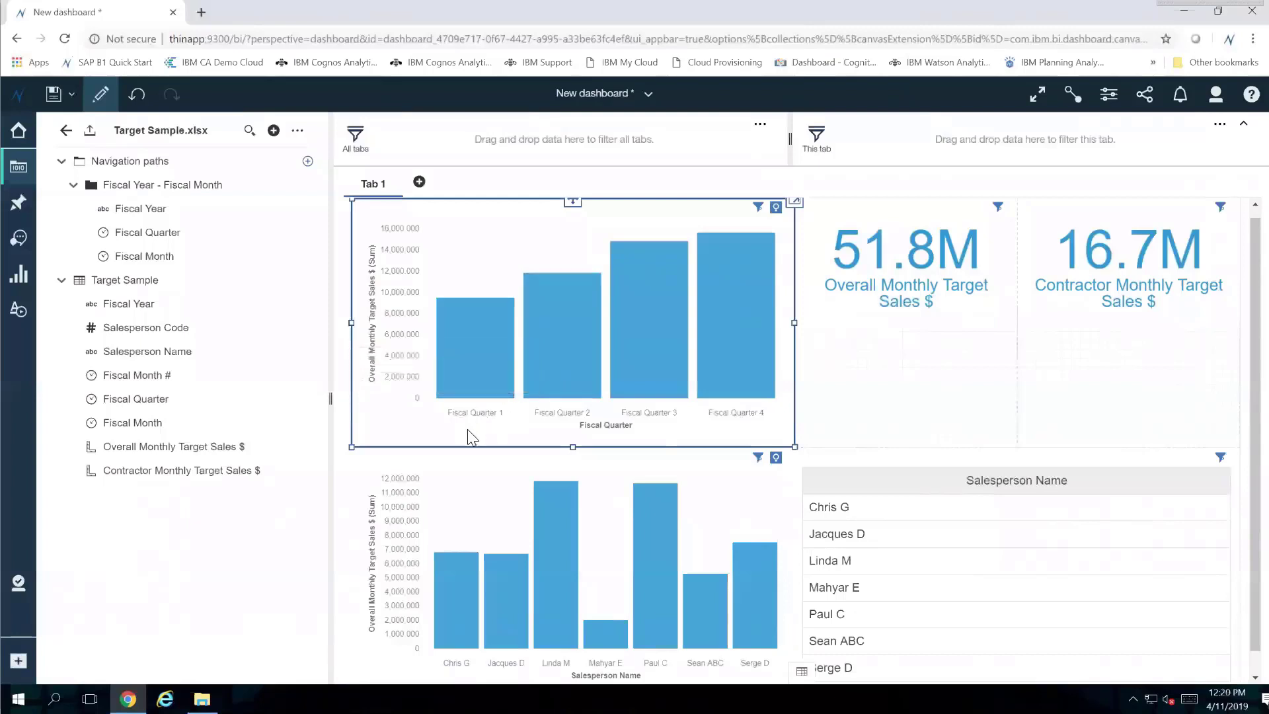
{"action": "left_click", "coordinate": [480, 380]}
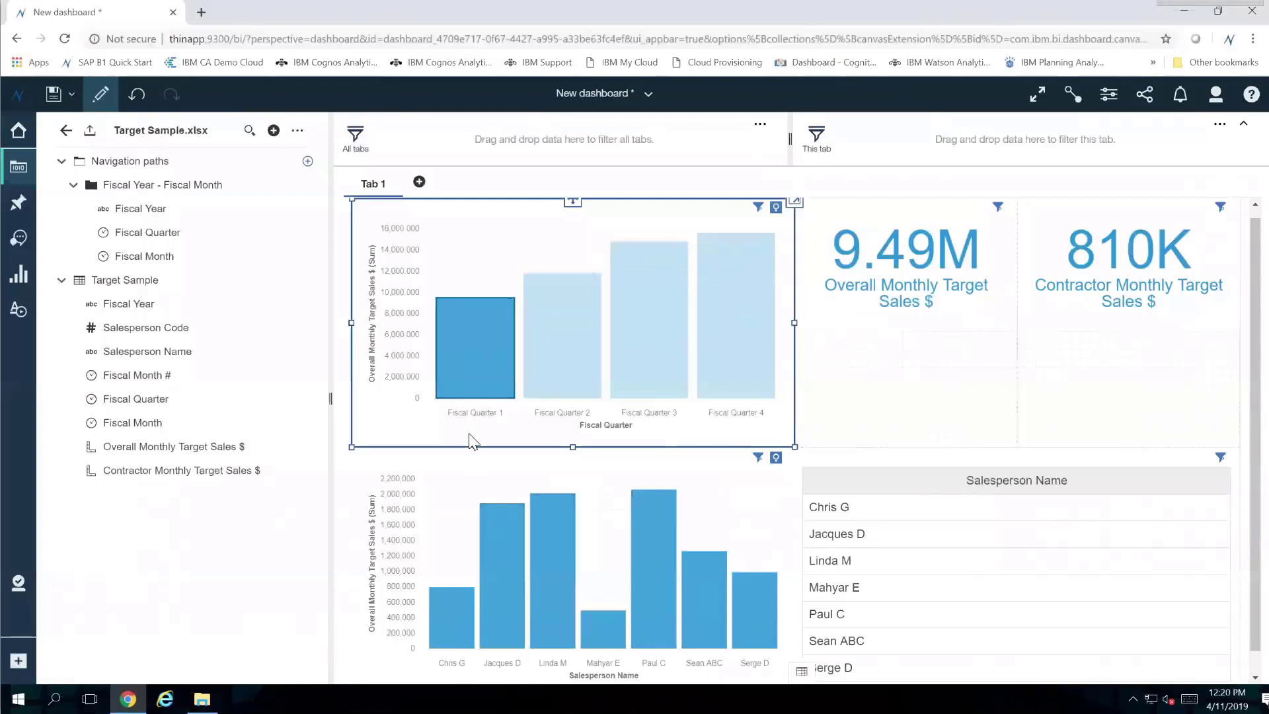
{"action": "left_click", "coordinate": [469, 390]}
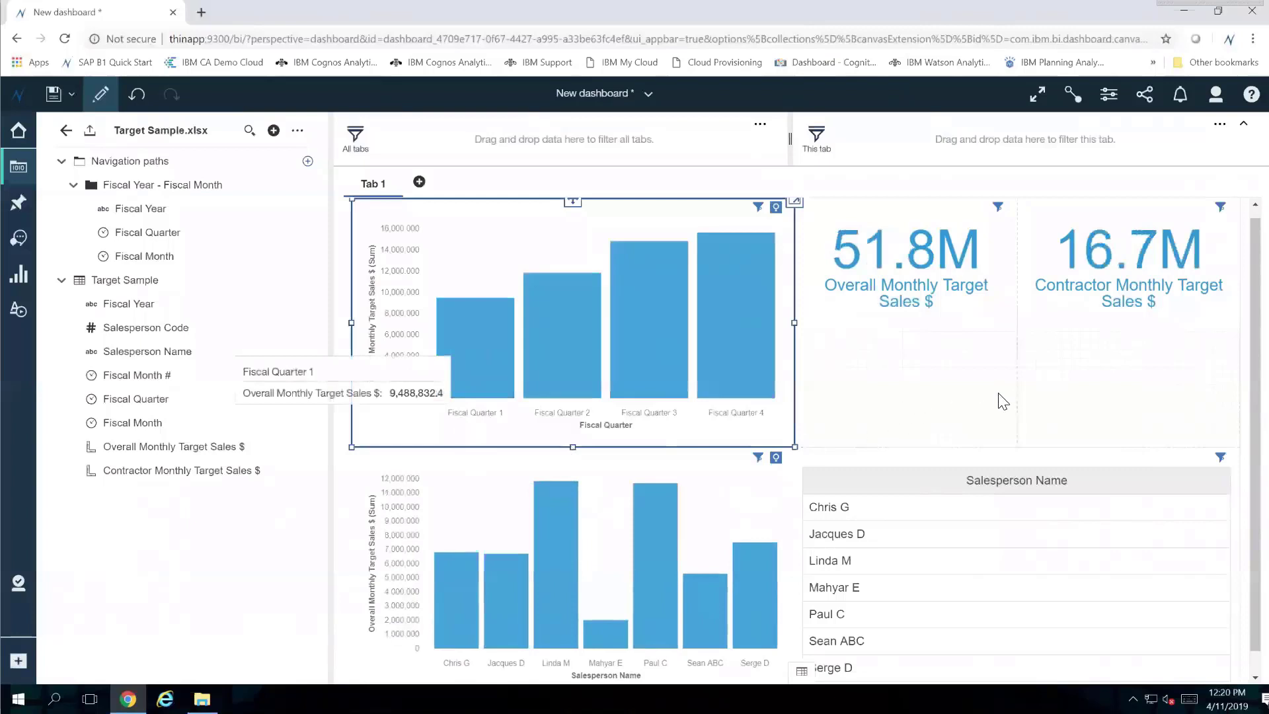
- Test filtering by the second and third salespeople together, remove that filter, and try Fiscal Quarter 1 as a filter before clearing it
{"action": "left_click", "coordinate": [1089, 540]}
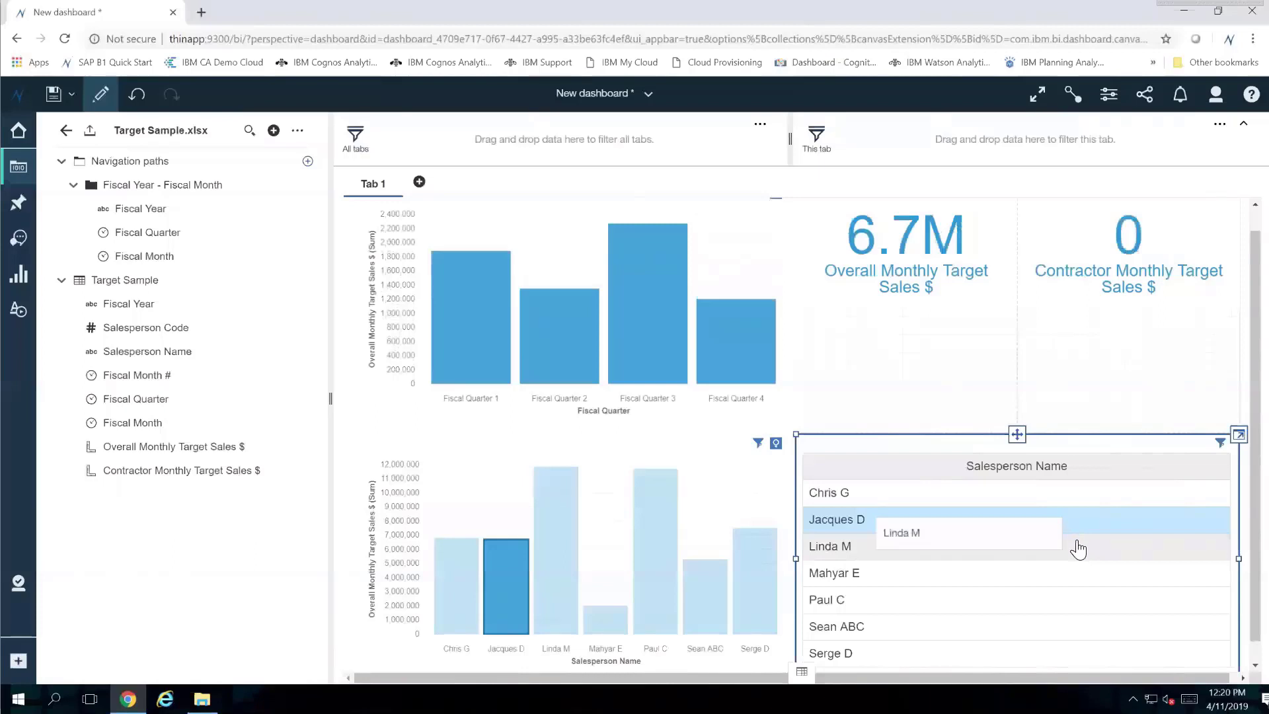
{"action": "left_click", "coordinate": [1078, 547], "text": "ctrl"}
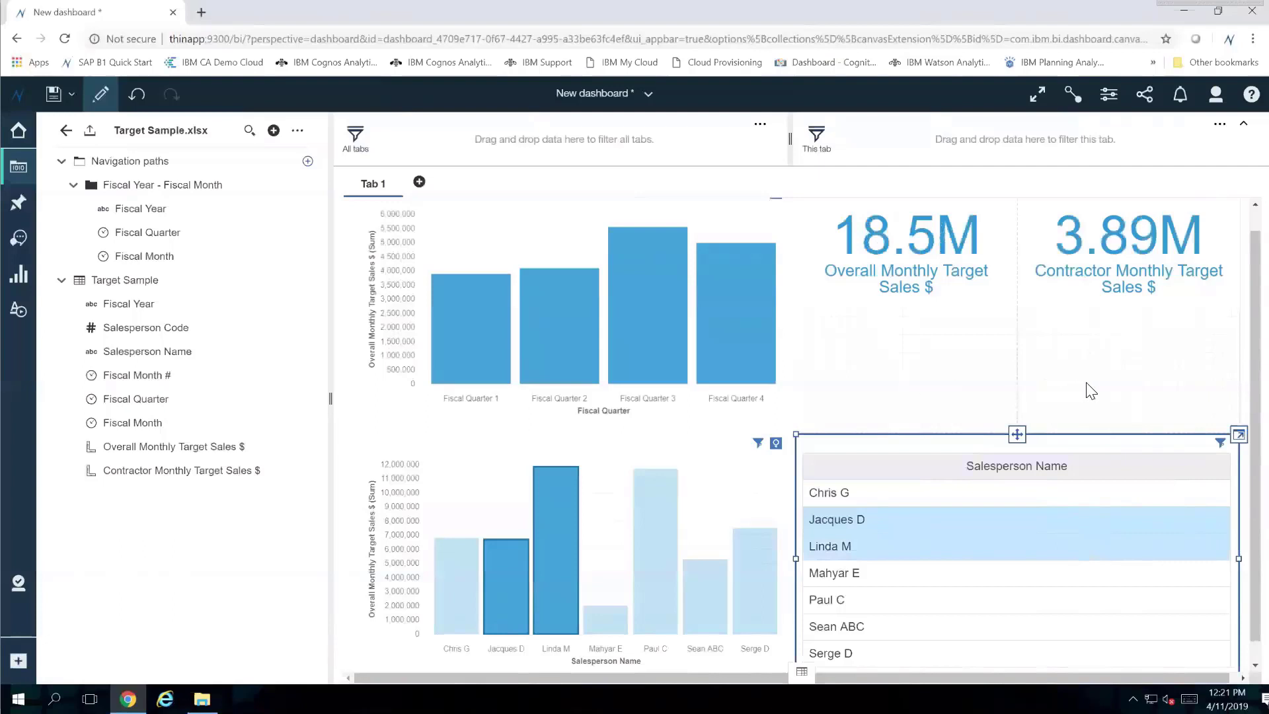
{"action": "left_click", "coordinate": [1220, 443]}
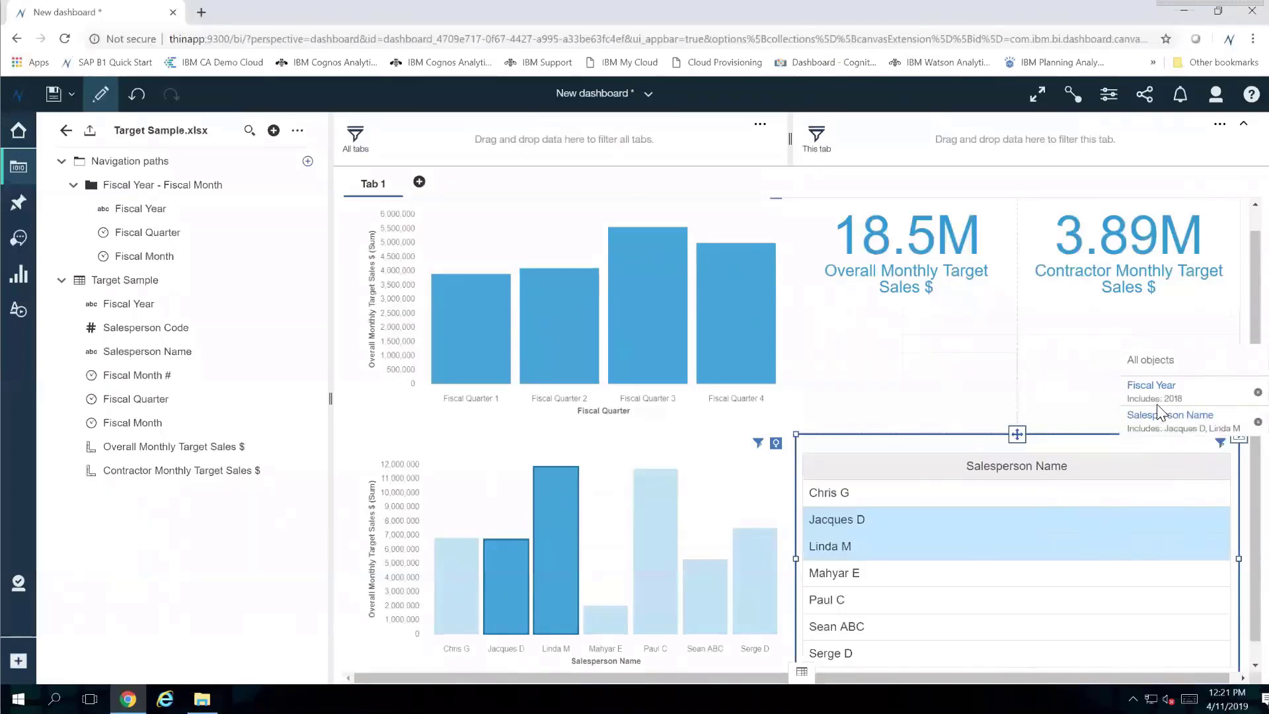
{"action": "left_click", "coordinate": [1258, 423]}
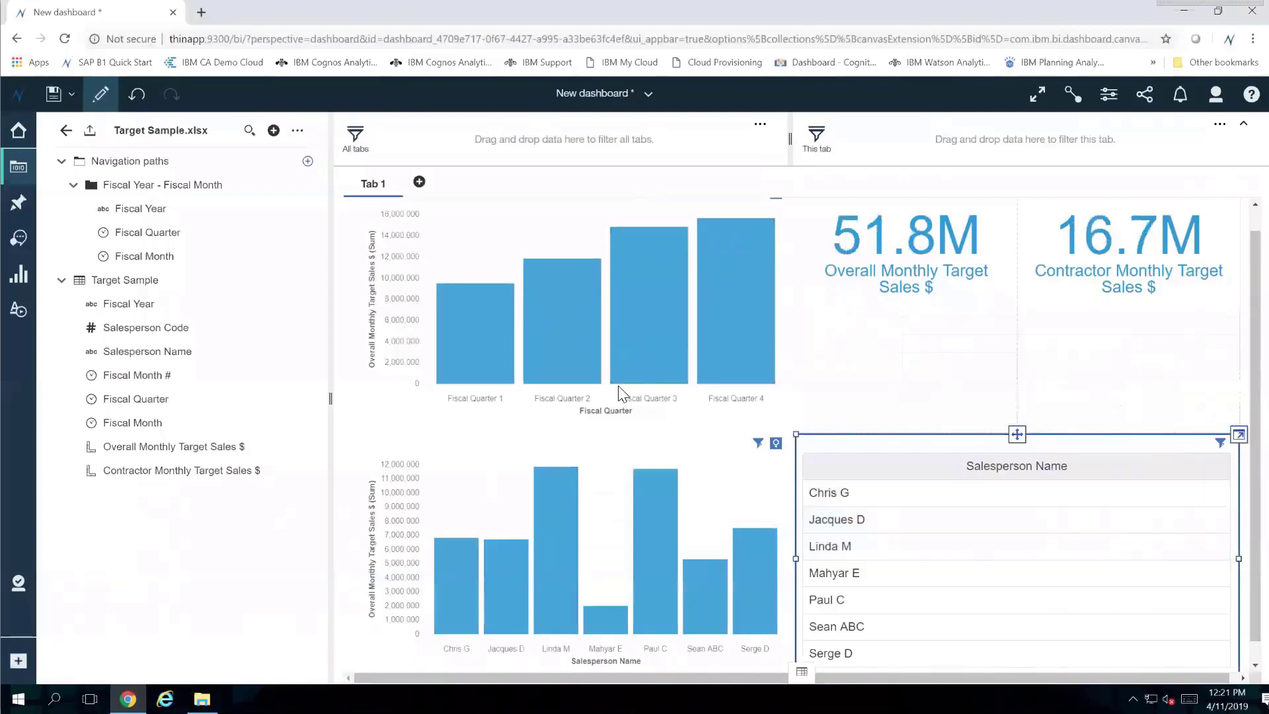
{"action": "left_click", "coordinate": [473, 361]}
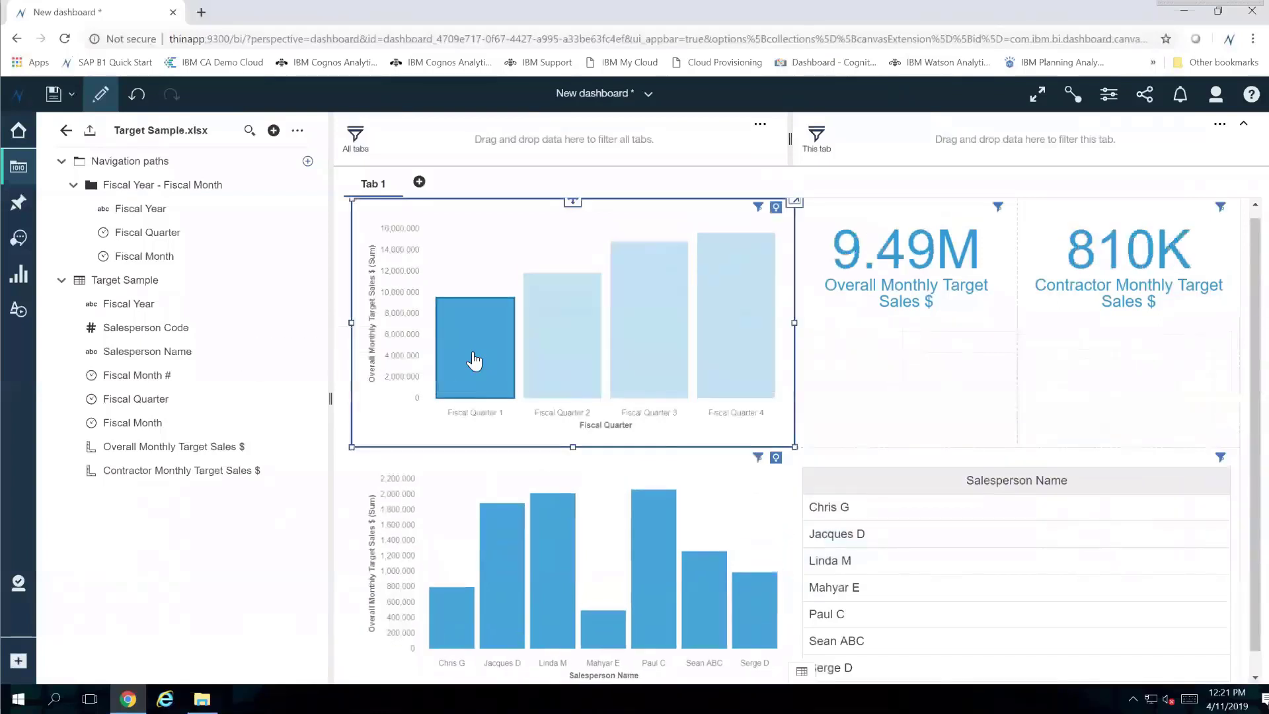
{"action": "left_click", "coordinate": [474, 361]}
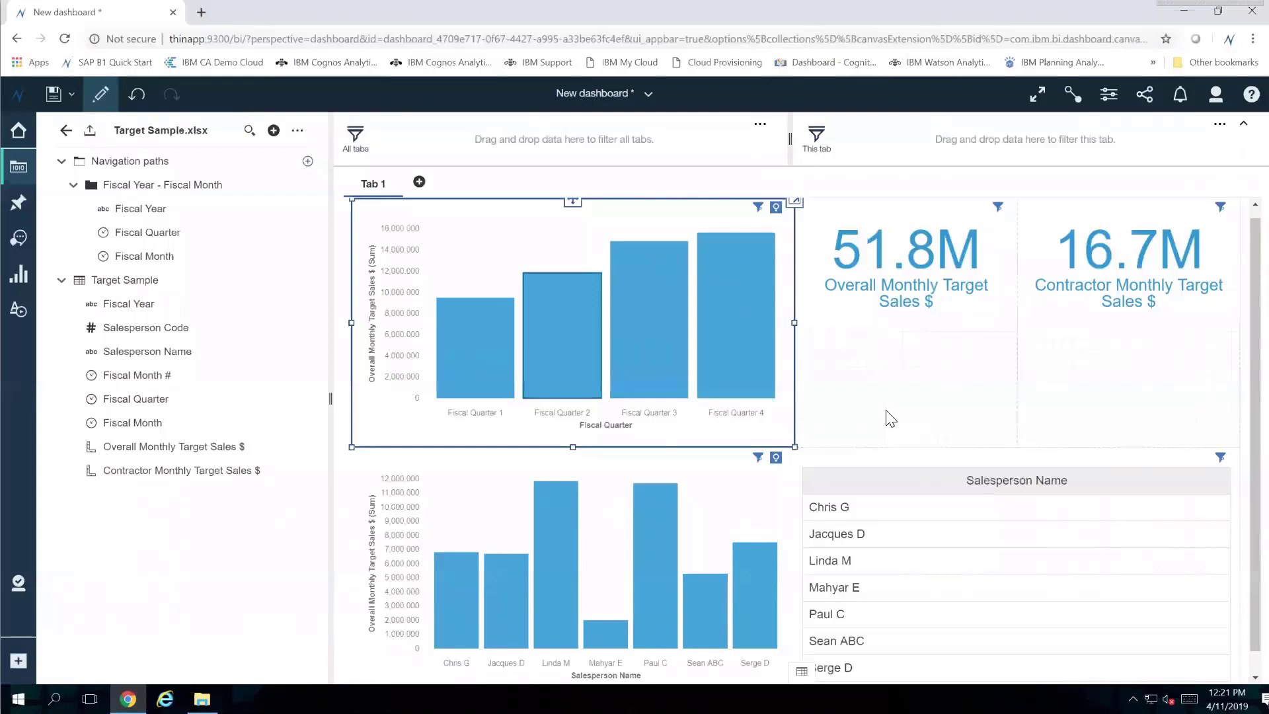
- Add the SAP-B1 package from the Packages folder in Team content as a second data source
{"action": "left_click", "coordinate": [274, 132]}
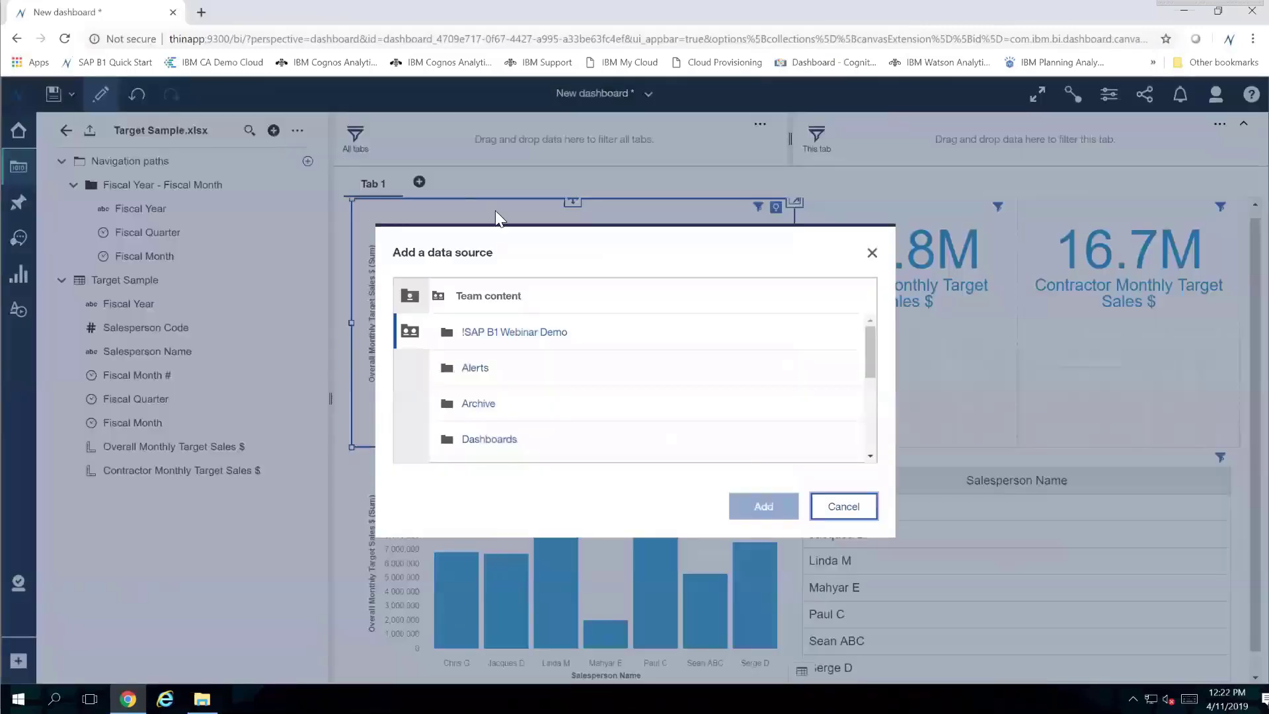
{"action": "left_click_drag", "start_coordinate": [872, 350], "coordinate": [870, 417]}
{"action": "left_click", "coordinate": [493, 376]}
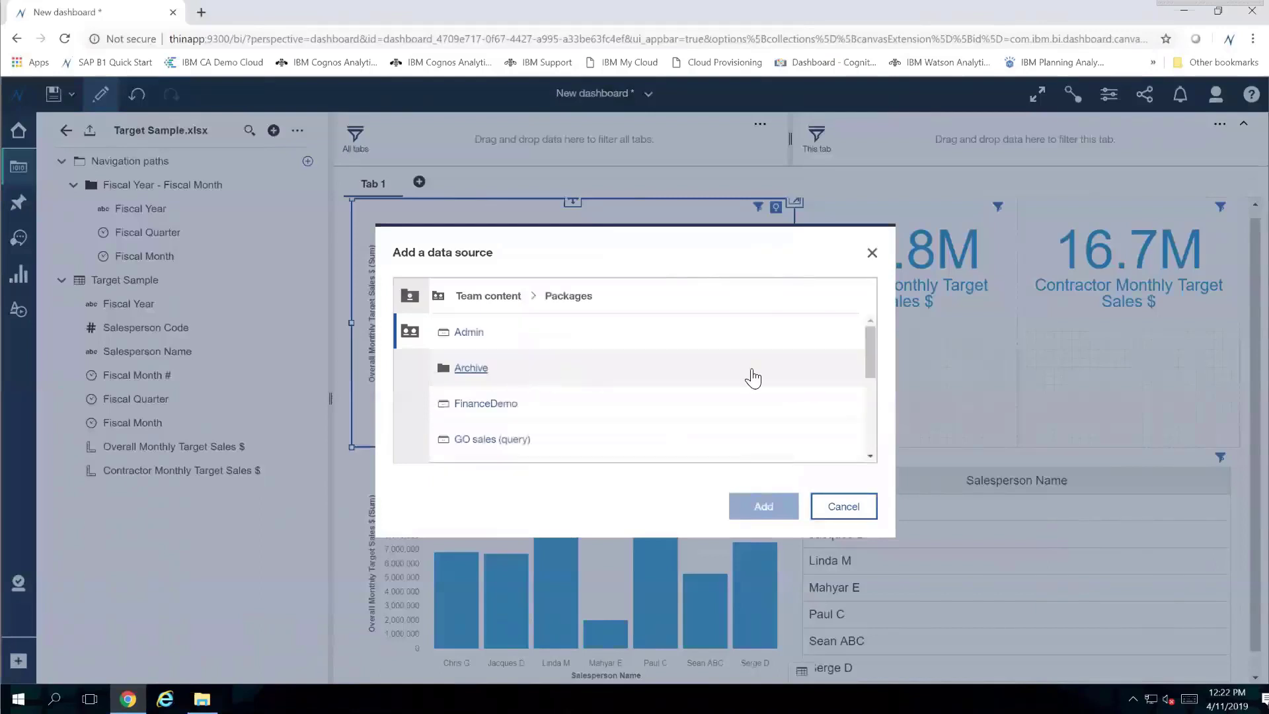
{"action": "left_click_drag", "start_coordinate": [873, 371], "coordinate": [874, 418]}
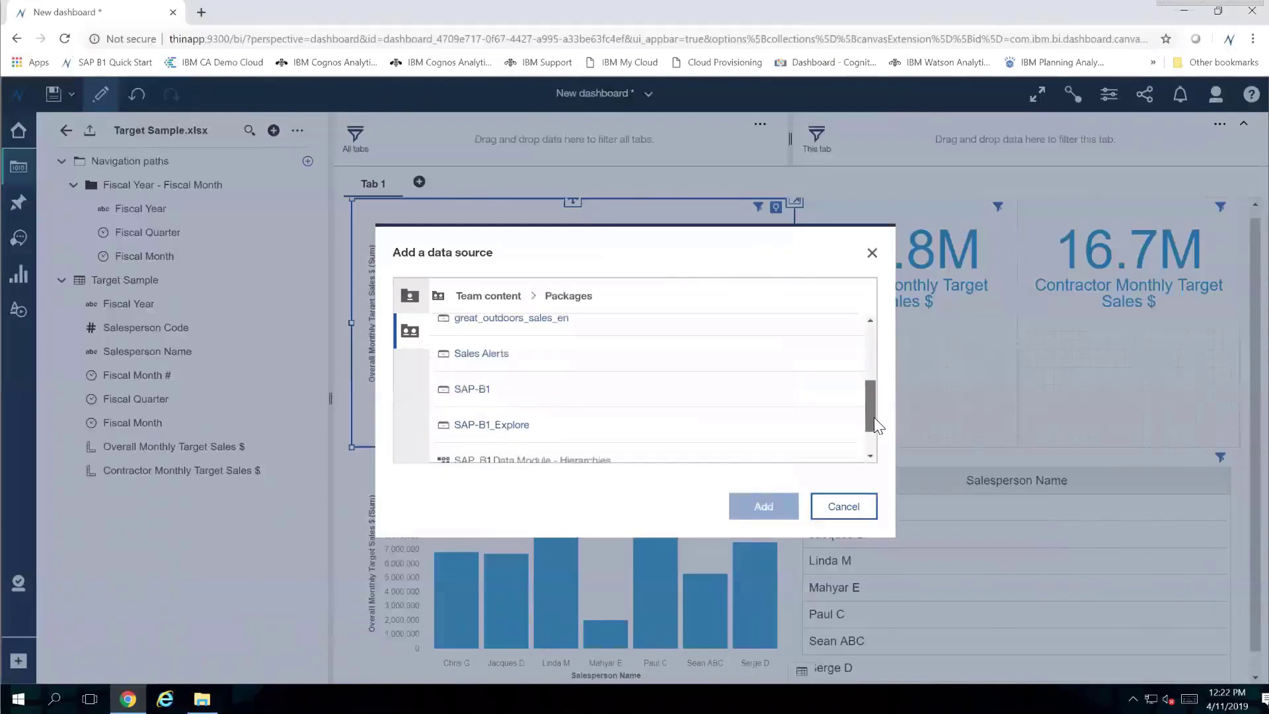
{"action": "left_click", "coordinate": [559, 390]}
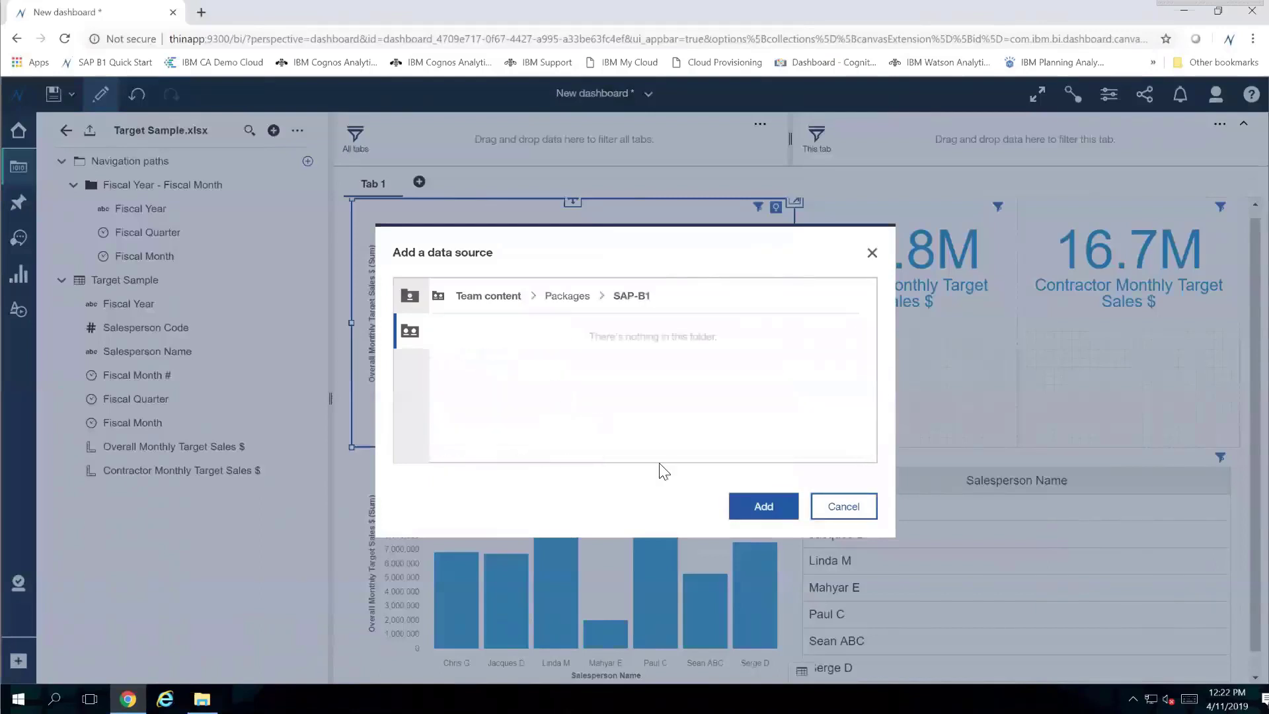
{"action": "left_click", "coordinate": [745, 511]}
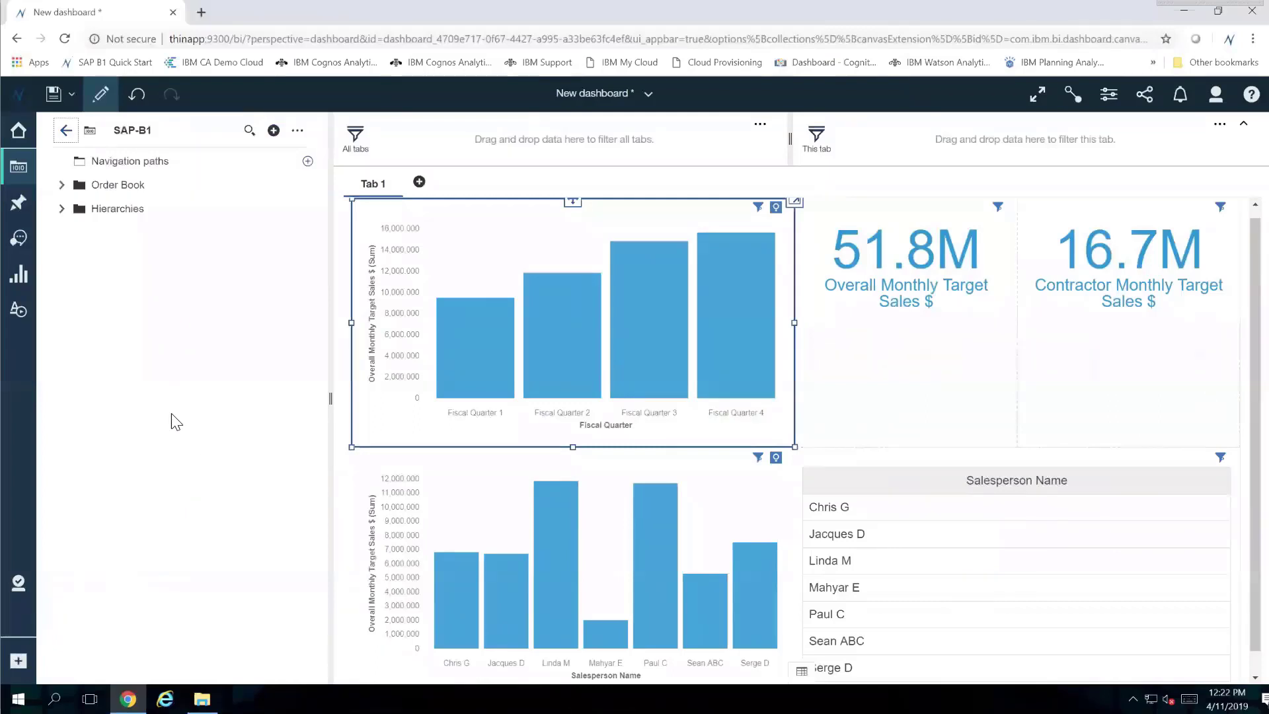
- Examine the Order Book tables and the fields of the Calendar table in the SAP-B1 source
{"action": "left_click", "coordinate": [62, 185]}
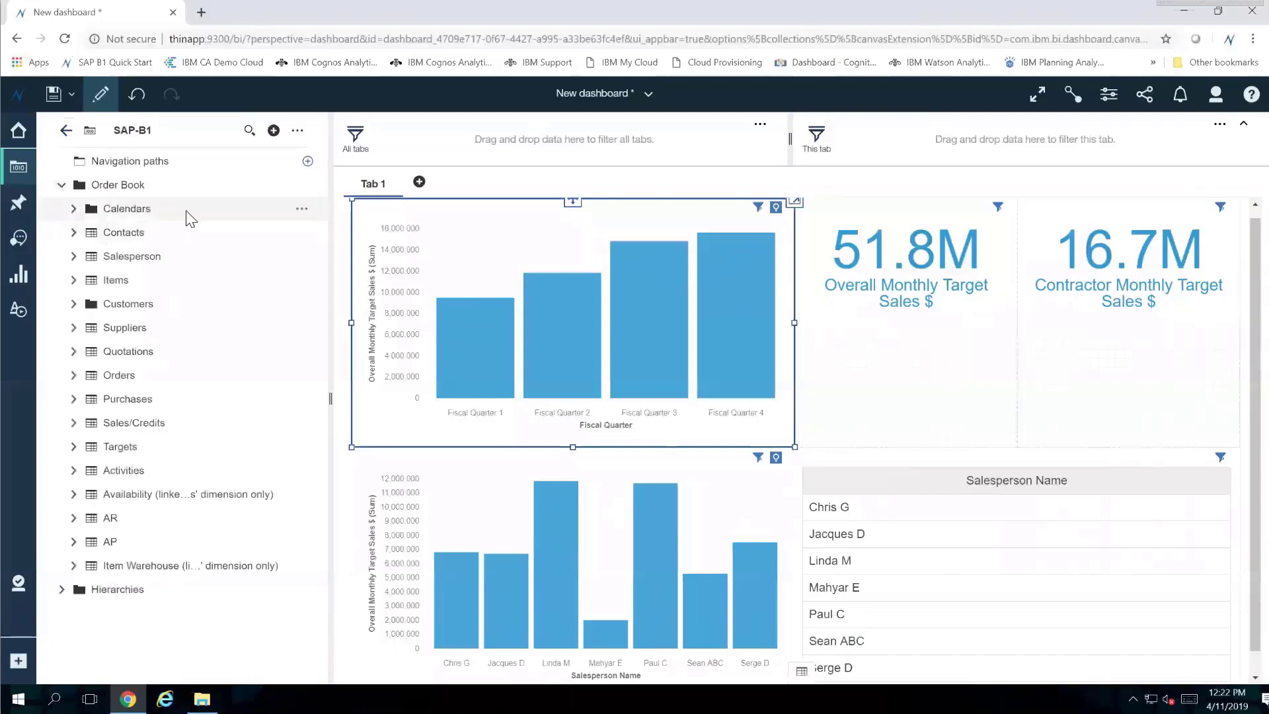
{"action": "left_click", "coordinate": [74, 210]}
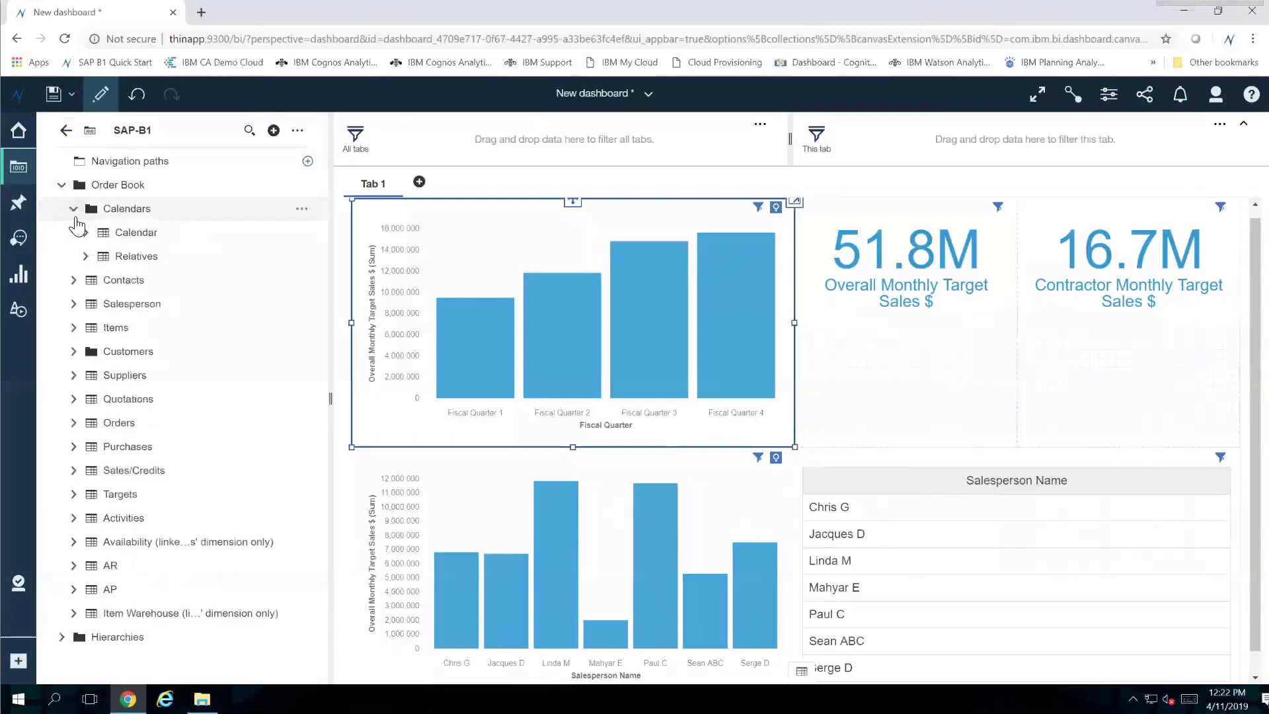
{"action": "left_click", "coordinate": [86, 233]}
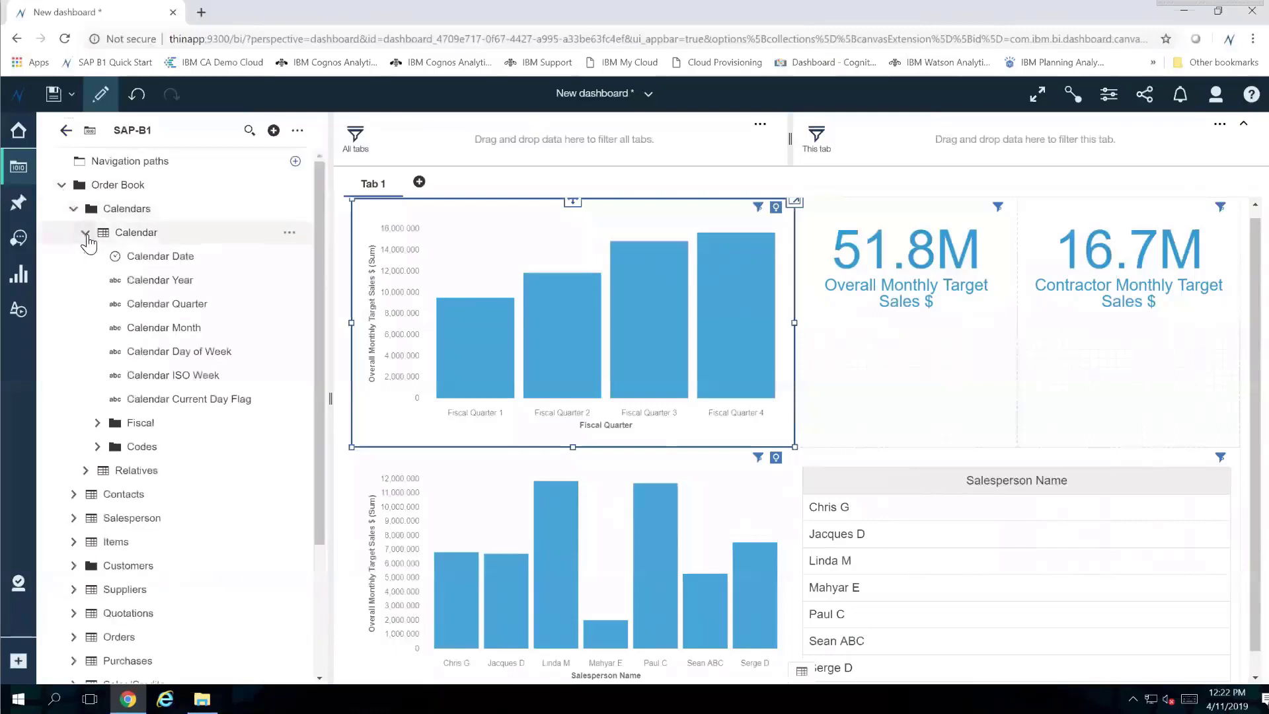
{"action": "left_click", "coordinate": [86, 235]}
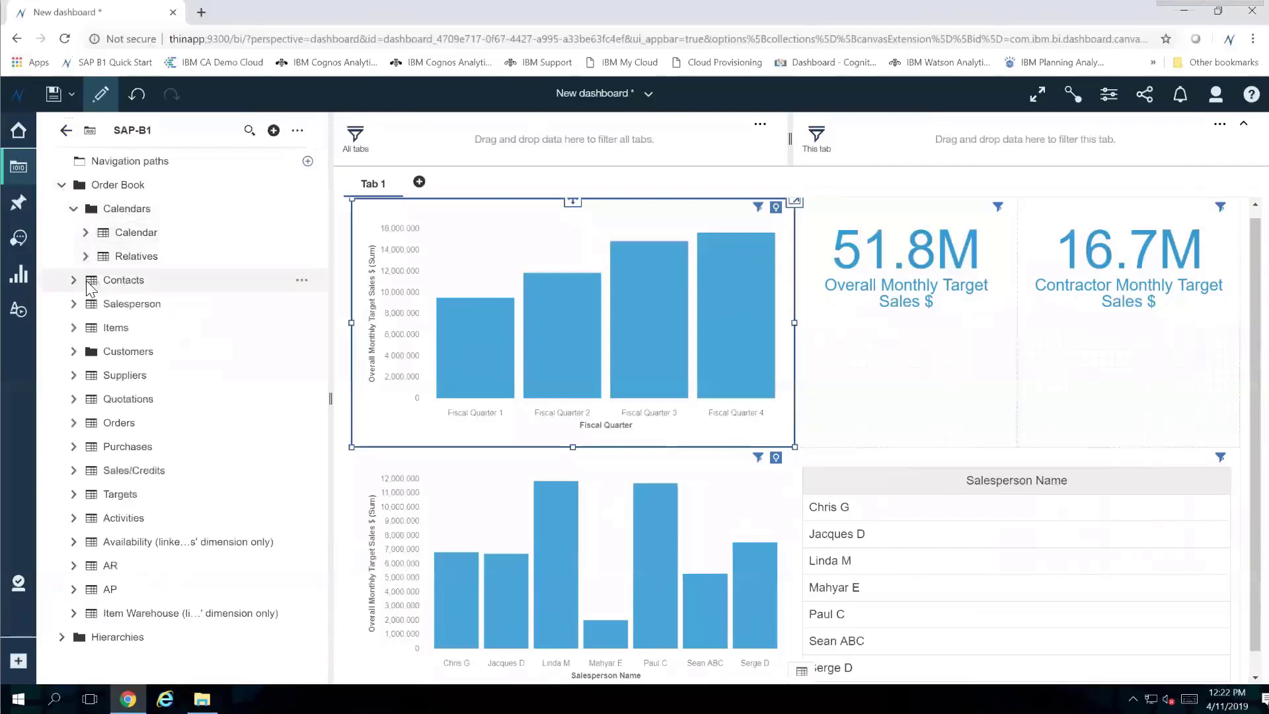
- Examine the Items table's General, Cost/Sell and Supply fields in the SAP-B1 source
{"action": "left_click", "coordinate": [72, 328]}
{"action": "left_click", "coordinate": [86, 352]}
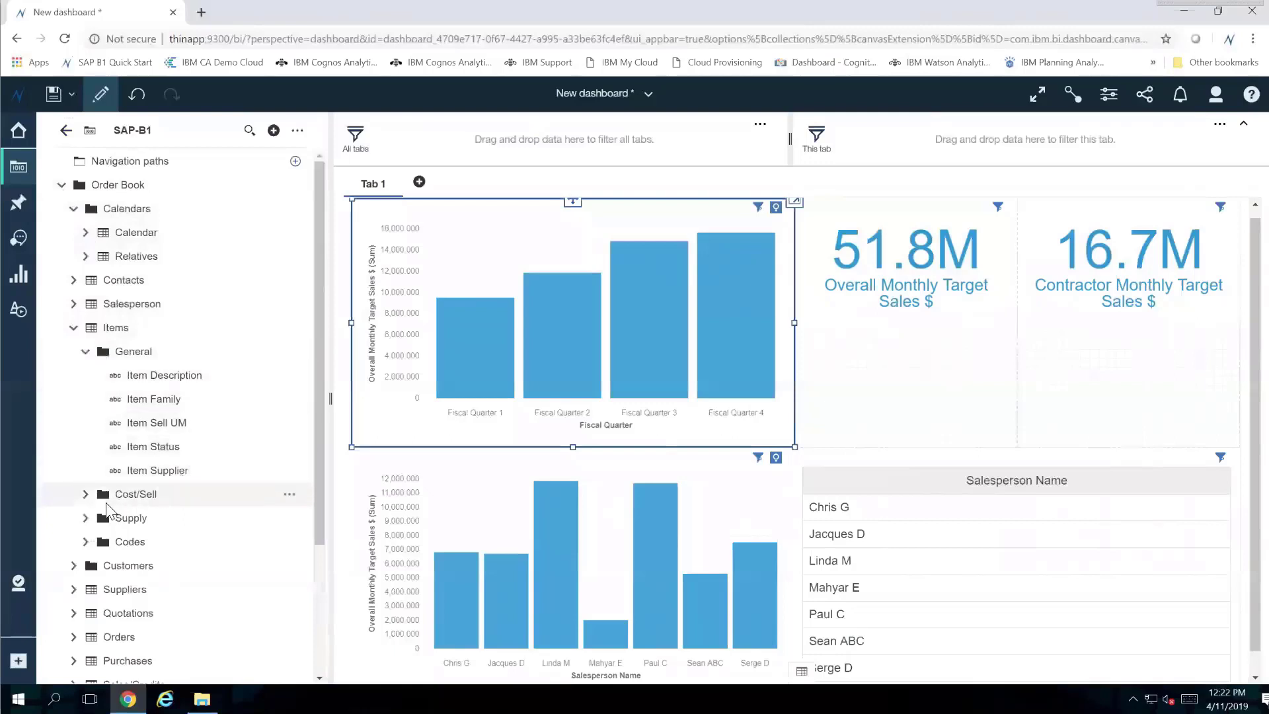
{"action": "left_click", "coordinate": [86, 500]}
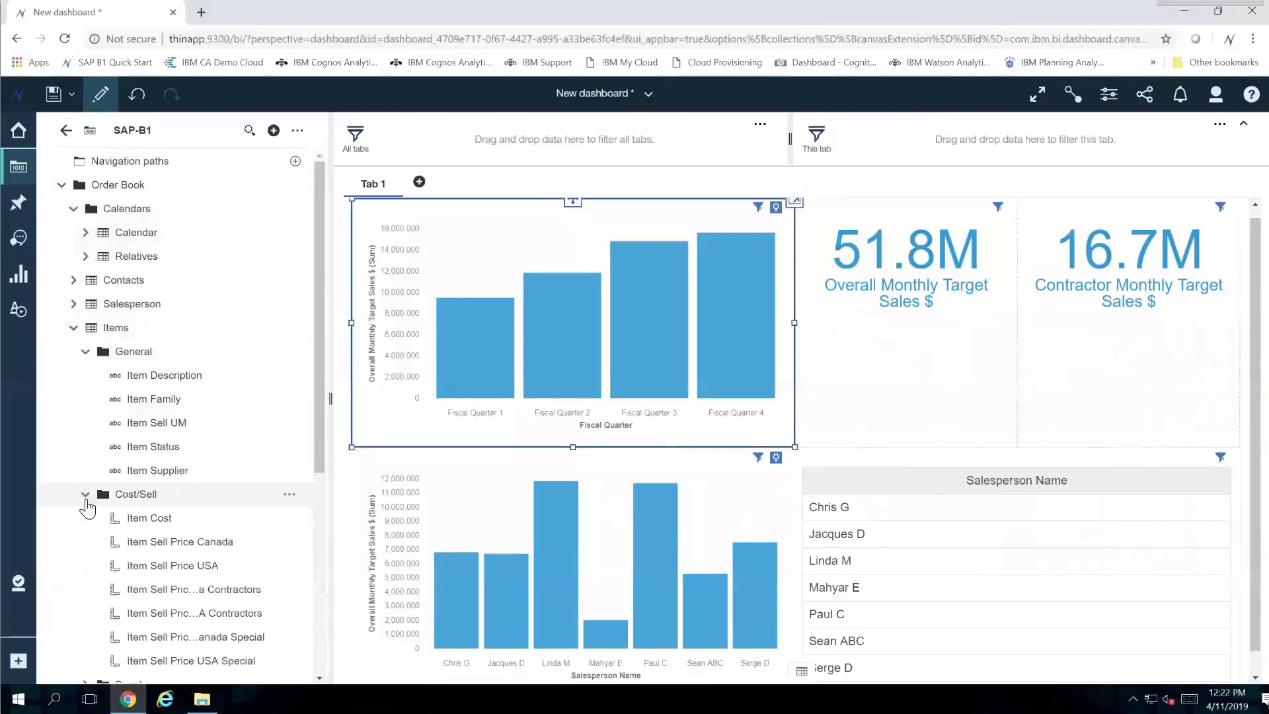
{"action": "left_click", "coordinate": [85, 496]}
{"action": "left_click", "coordinate": [86, 518]}
{"action": "scroll", "coordinate": [220, 489], "scroll_direction": "down", "scroll_amount": 3}
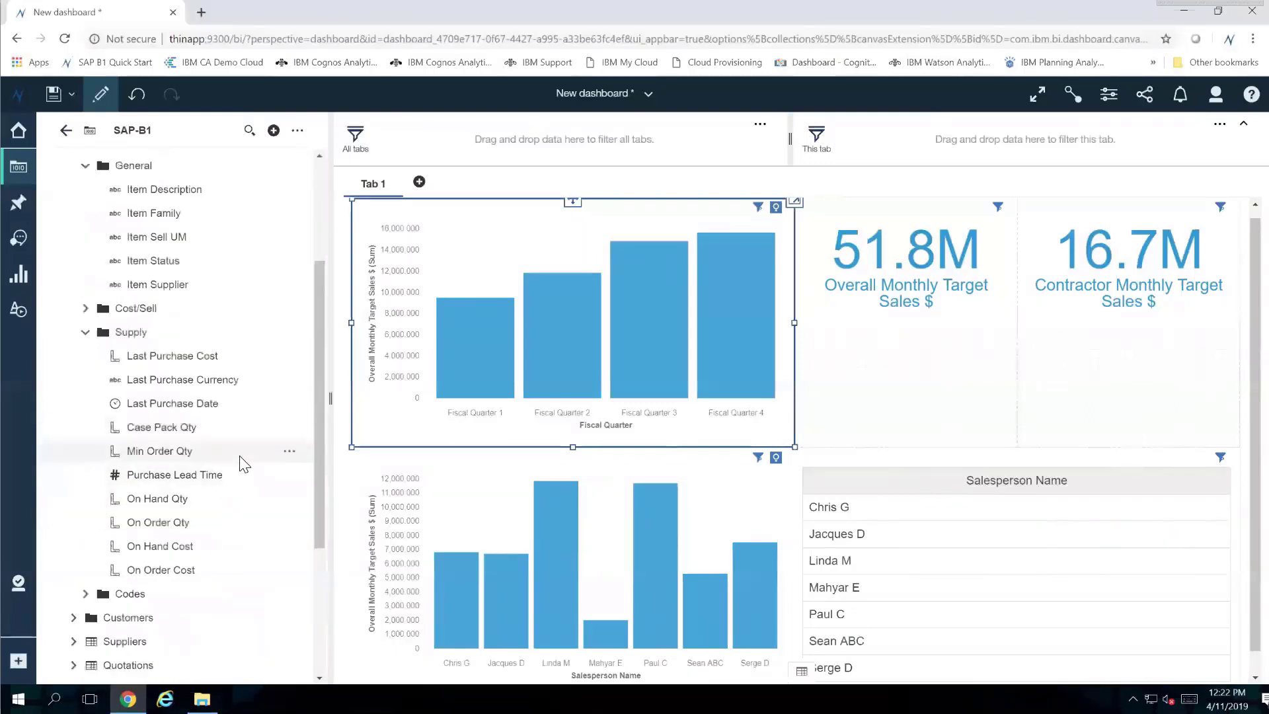
{"action": "scroll", "coordinate": [241, 463], "scroll_direction": "down", "scroll_amount": 1}
{"action": "scroll", "coordinate": [243, 464], "scroll_direction": "down", "scroll_amount": 1}
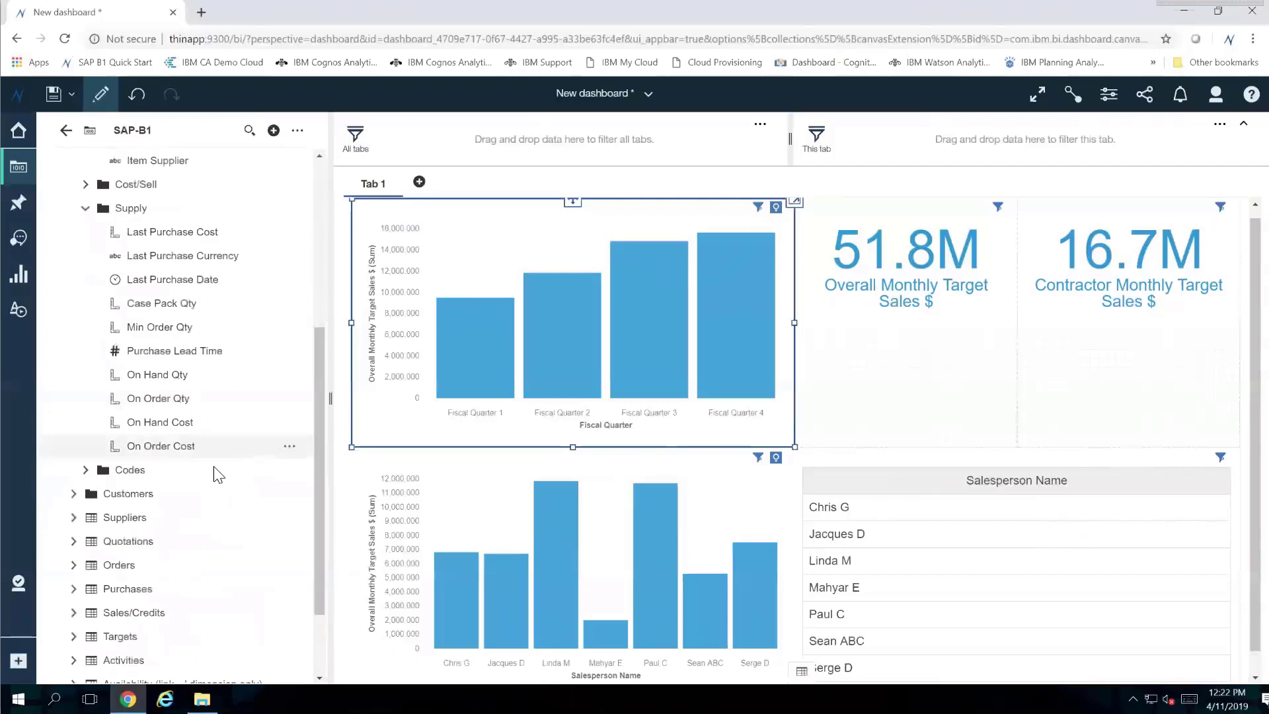
- Examine the General and Address fields of the BillTo table under Customers in the SAP-B1 source
{"action": "left_click", "coordinate": [74, 495]}
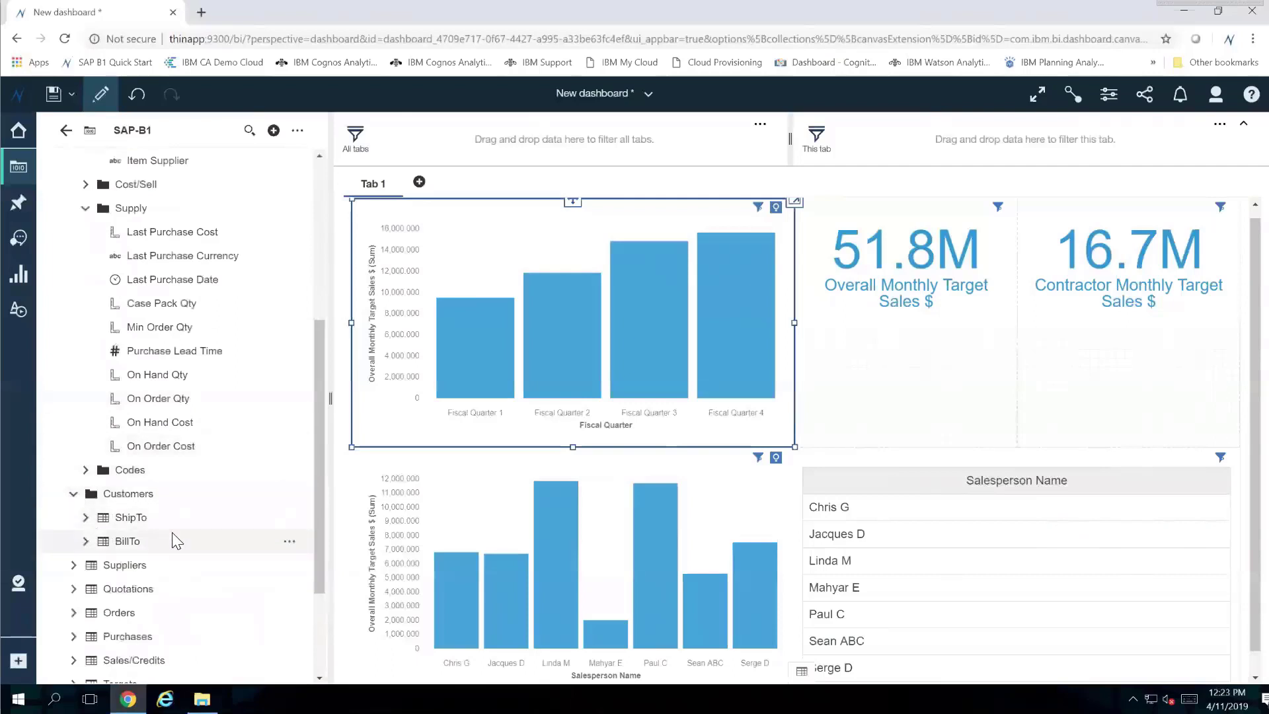
{"action": "left_click", "coordinate": [86, 543]}
{"action": "scroll", "coordinate": [204, 517], "scroll_direction": "down", "scroll_amount": 2}
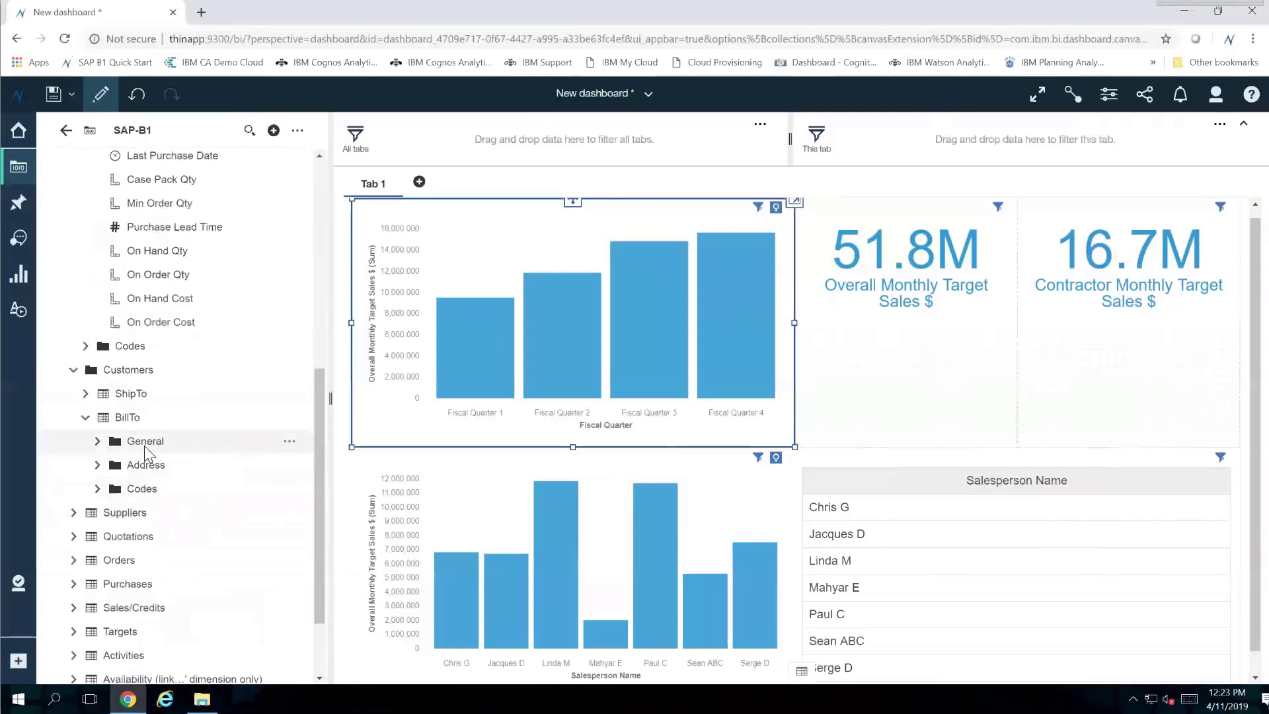
{"action": "left_click", "coordinate": [97, 442]}
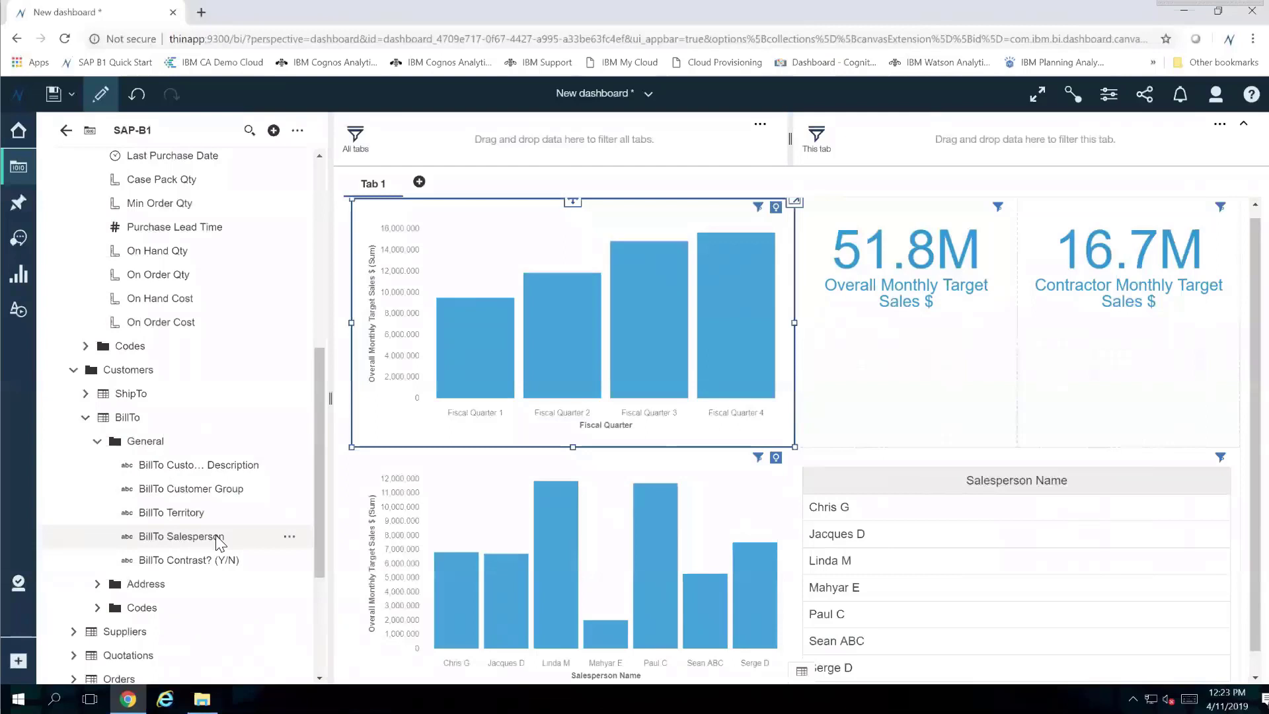
{"action": "scroll", "coordinate": [221, 585], "scroll_direction": "down", "scroll_amount": 1}
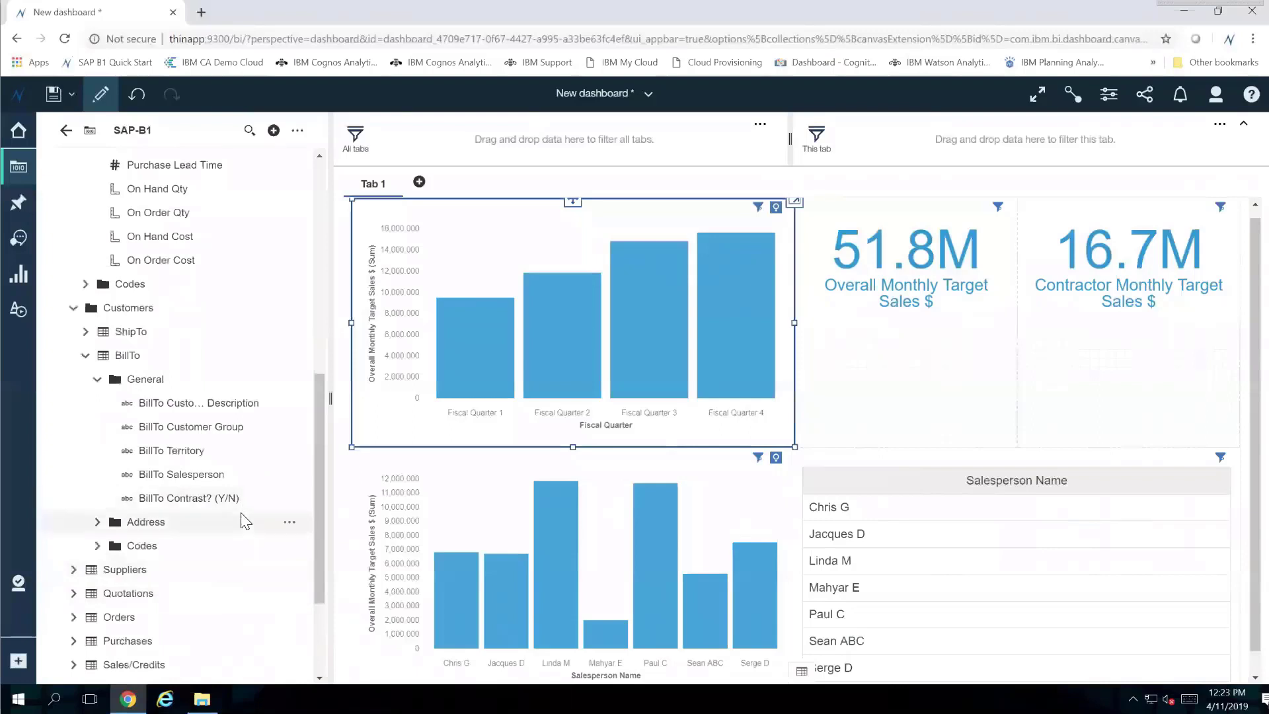
{"action": "left_click", "coordinate": [97, 522]}
{"action": "scroll", "coordinate": [202, 551], "scroll_direction": "down", "scroll_amount": 2}
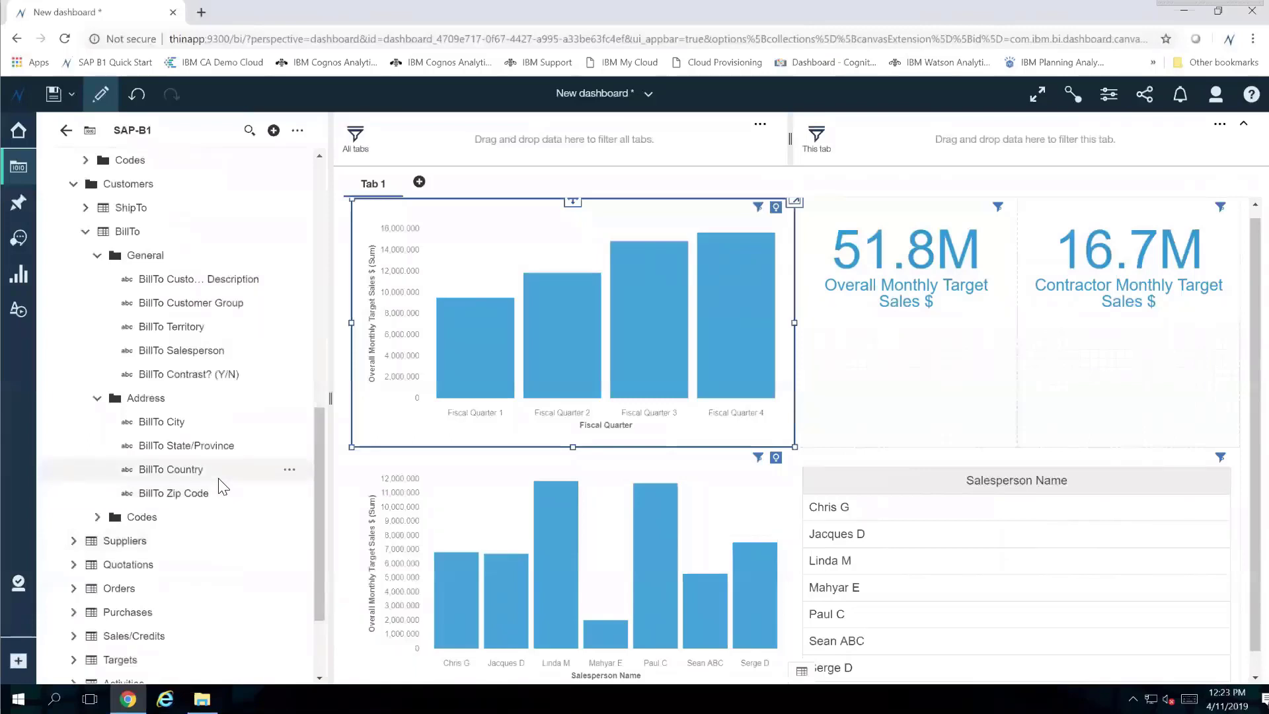
- Examine the Doc Info and Line Info fields of the Sales/Credits table
{"action": "scroll", "coordinate": [222, 488], "scroll_direction": "down", "scroll_amount": 1}
{"action": "scroll", "coordinate": [222, 487], "scroll_direction": "down", "scroll_amount": 1}
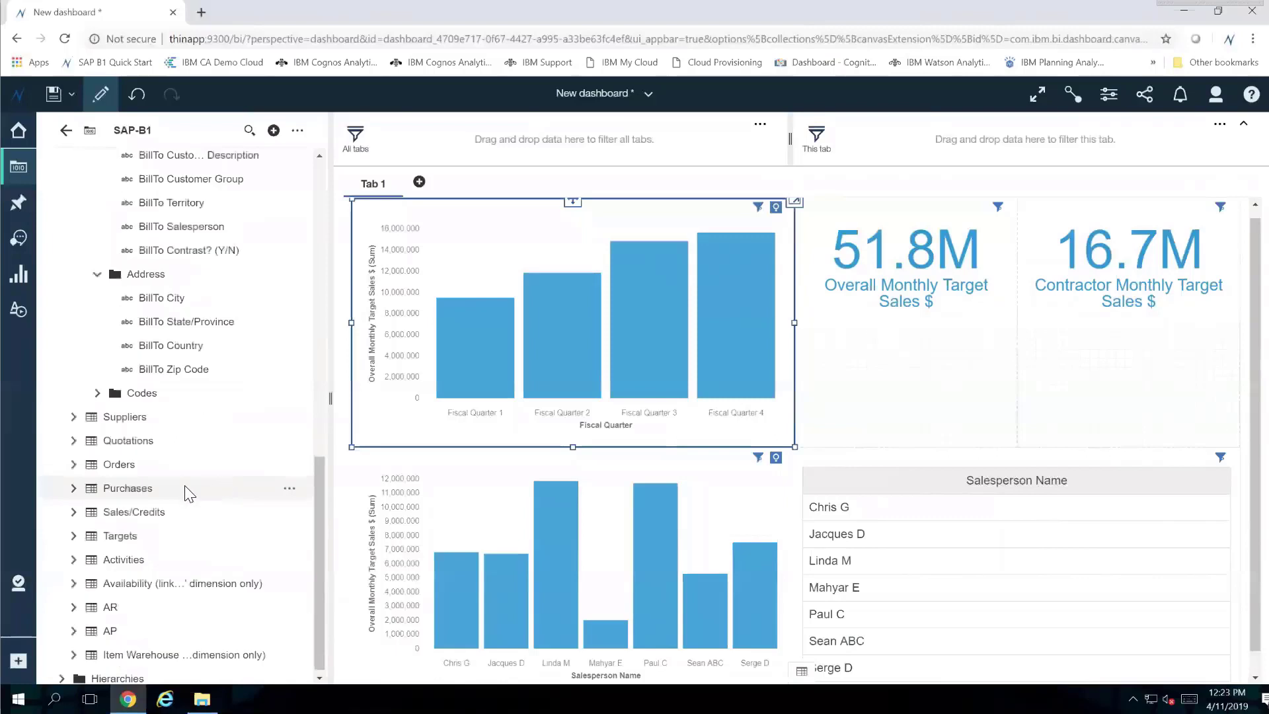
{"action": "left_click", "coordinate": [74, 512]}
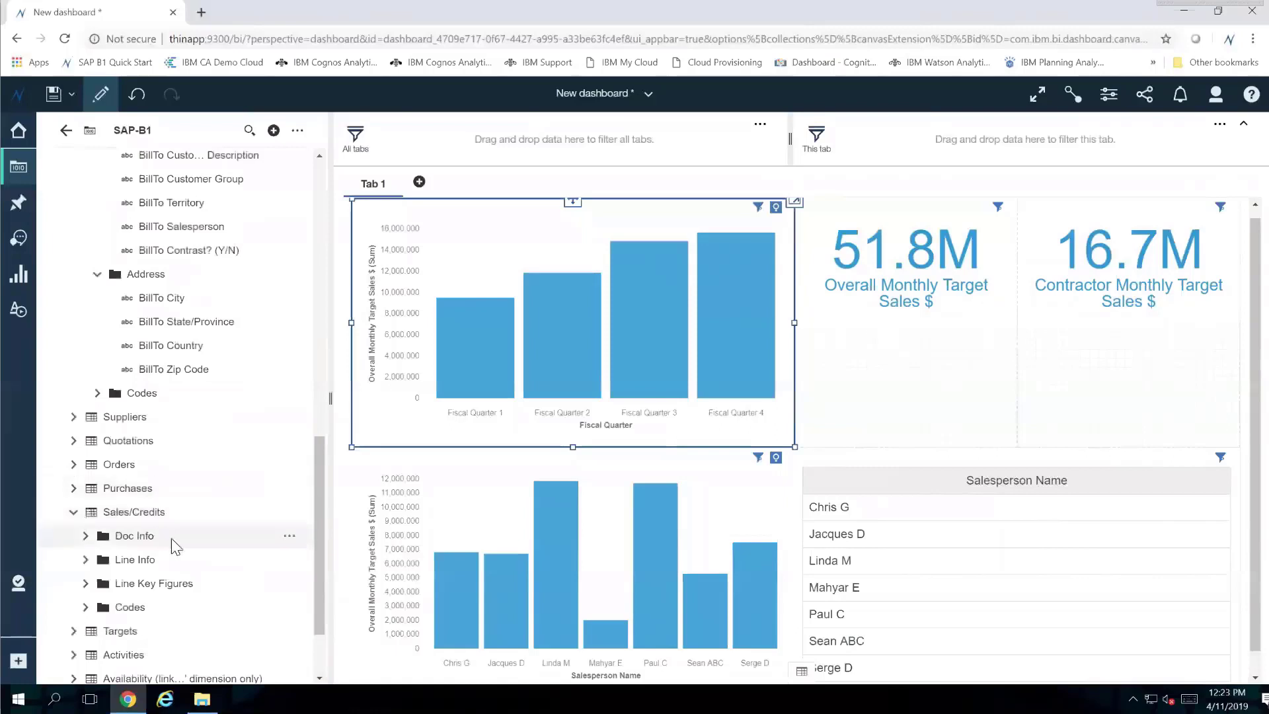
{"action": "left_click", "coordinate": [86, 537]}
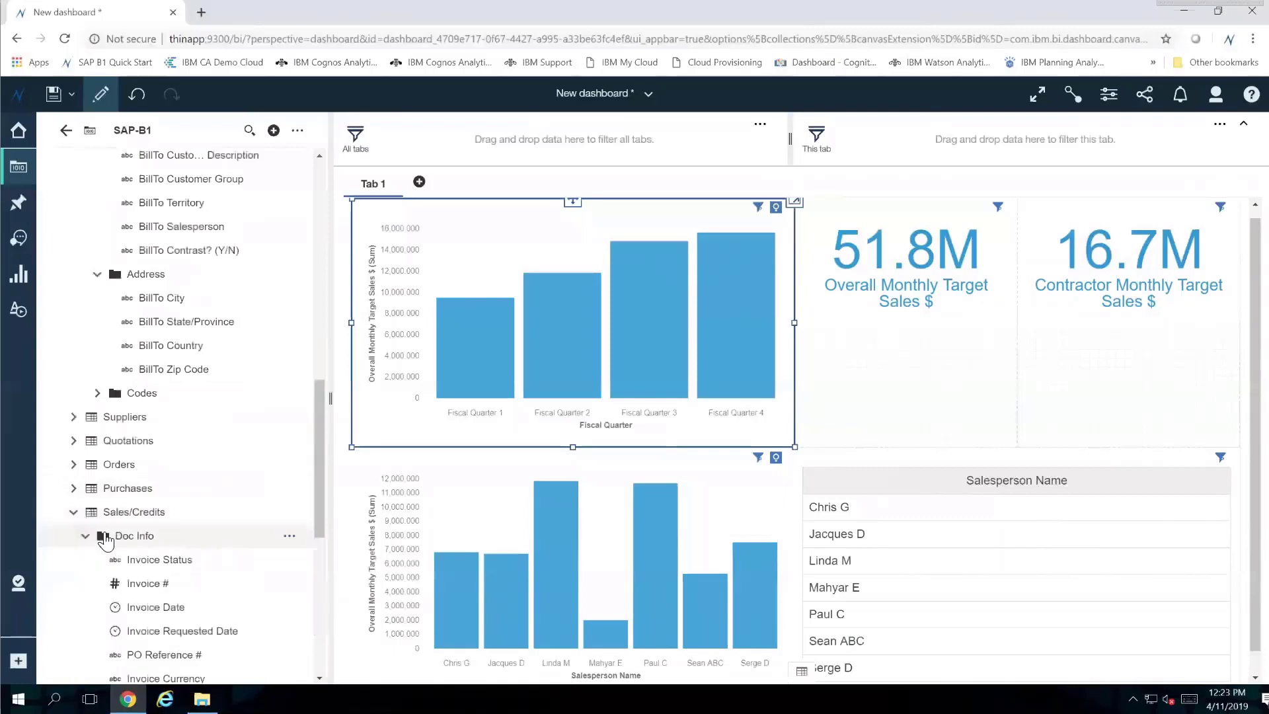
{"action": "scroll", "coordinate": [199, 525], "scroll_direction": "down", "scroll_amount": 2}
{"action": "scroll", "coordinate": [223, 518], "scroll_direction": "down", "scroll_amount": 2}
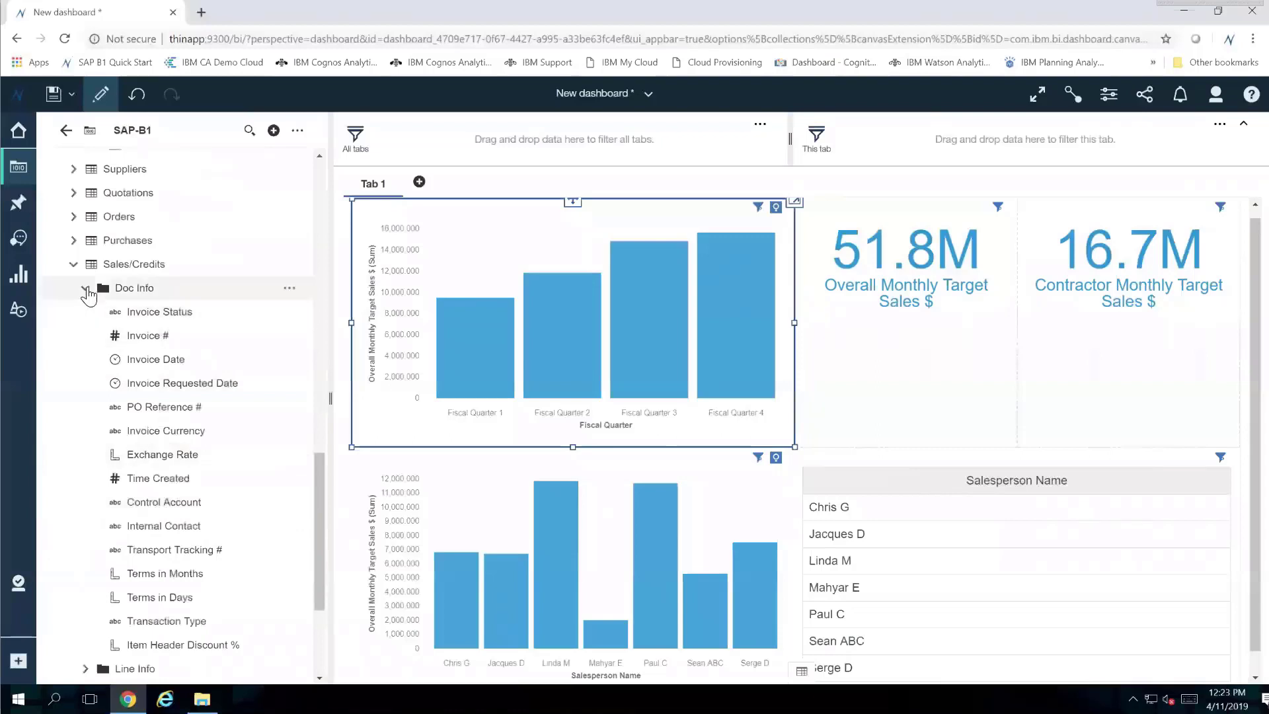
{"action": "left_click", "coordinate": [87, 290]}
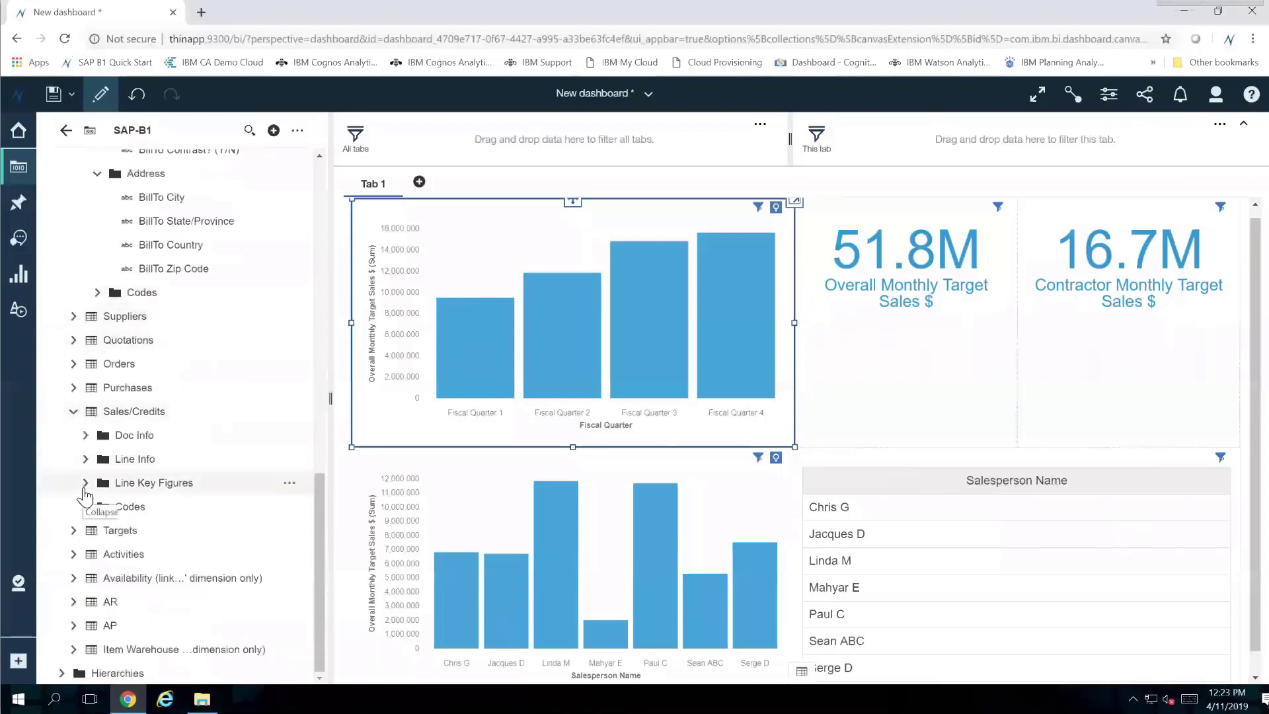
{"action": "left_click", "coordinate": [84, 459]}
{"action": "scroll", "coordinate": [87, 468], "scroll_direction": "down", "scroll_amount": 2}
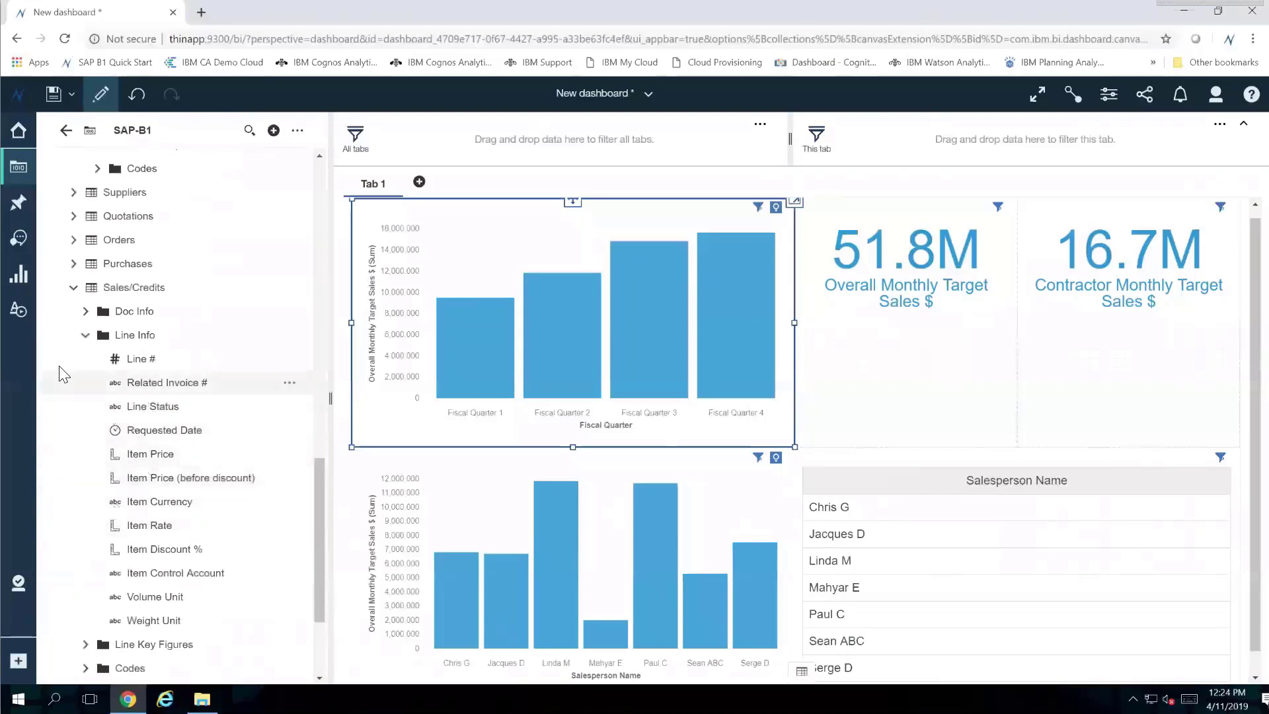
{"action": "left_click", "coordinate": [86, 336]}
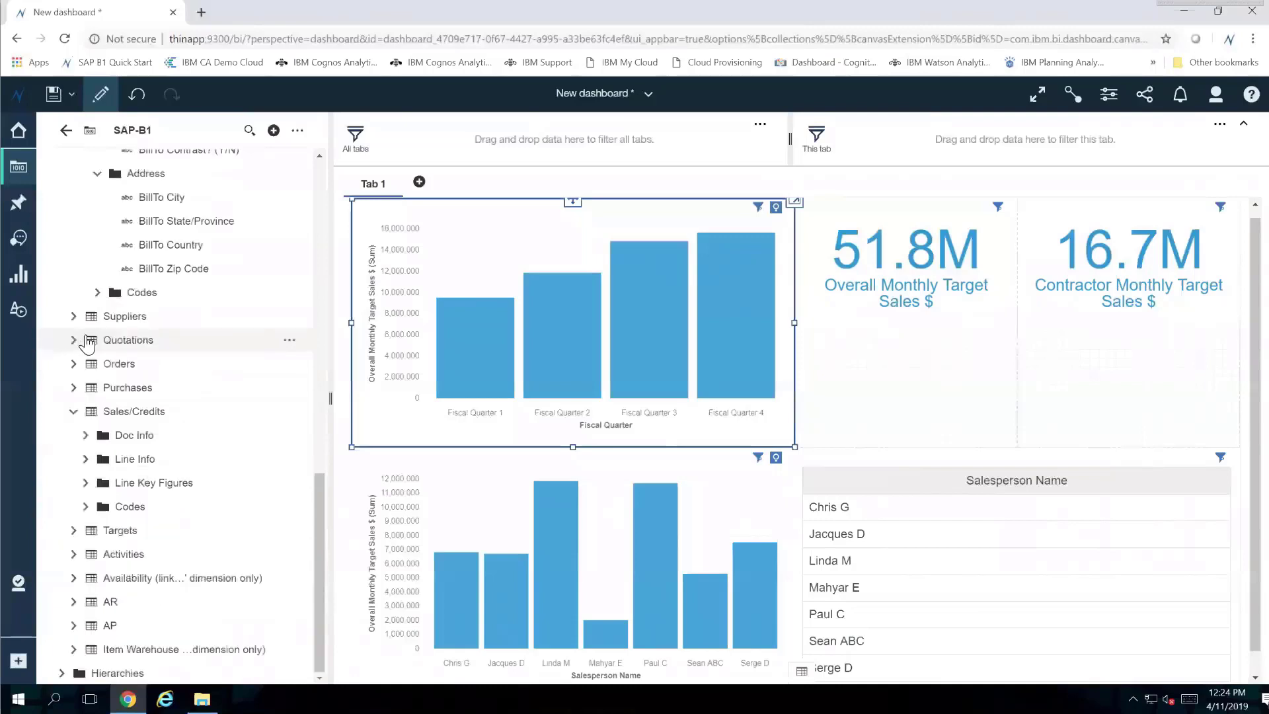
- Add Gross Sales $ below Overall Monthly Target Sales $ and Gross Profit $ below Contractor Monthly Target Sales $, both from Sales/Credits Line Key Figures
{"action": "left_click", "coordinate": [85, 483]}
{"action": "scroll", "coordinate": [86, 492], "scroll_direction": "down", "scroll_amount": 2}
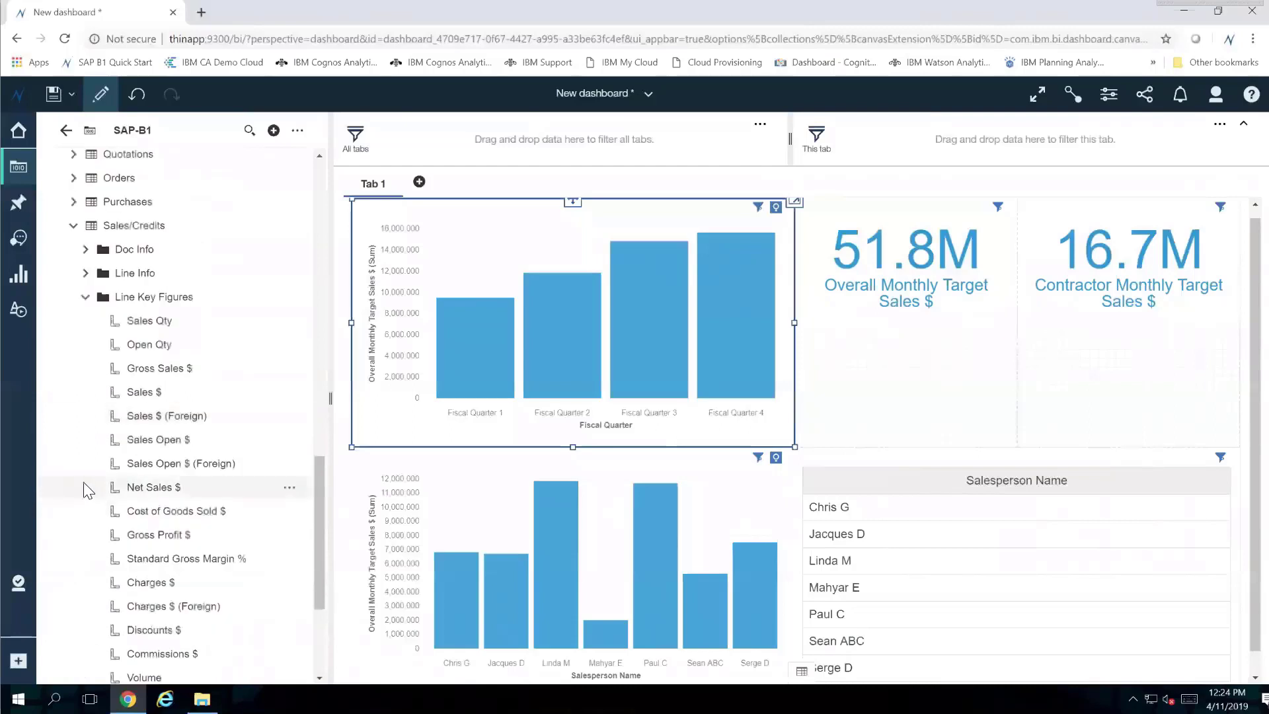
{"action": "scroll", "coordinate": [85, 492], "scroll_direction": "down", "scroll_amount": 1}
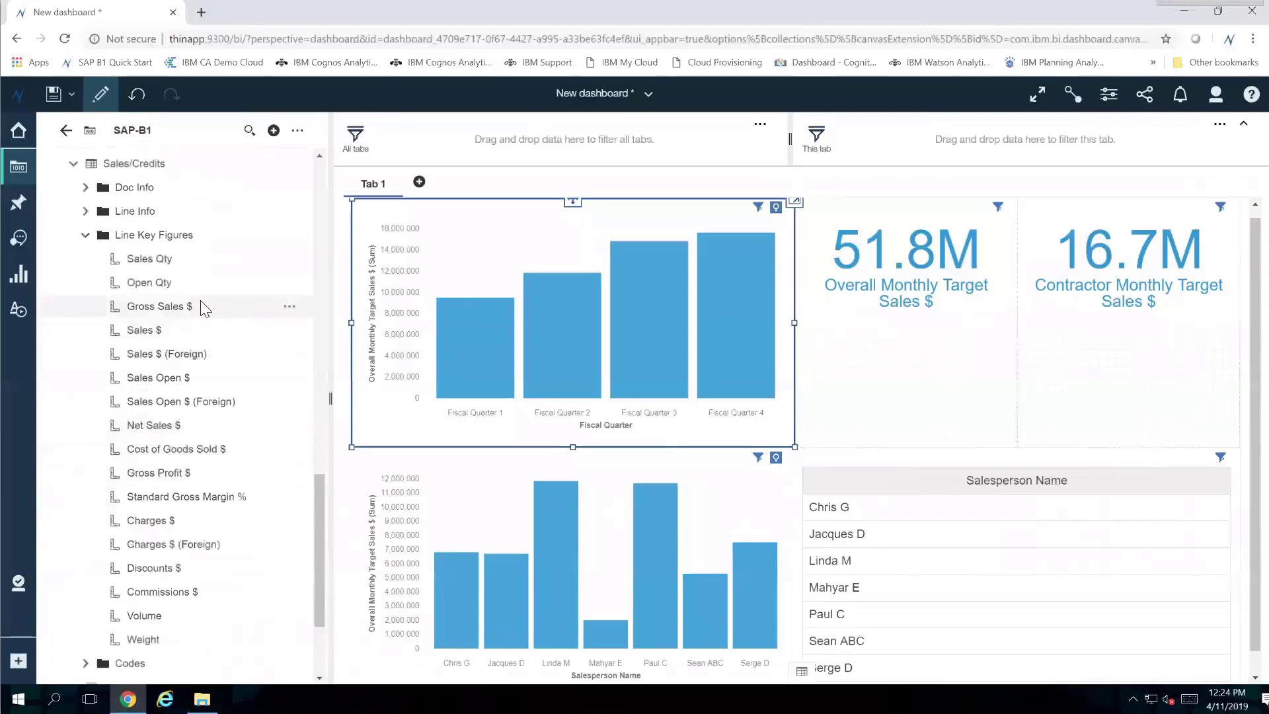
{"action": "left_click_drag", "start_coordinate": [183, 314], "coordinate": [905, 388]}
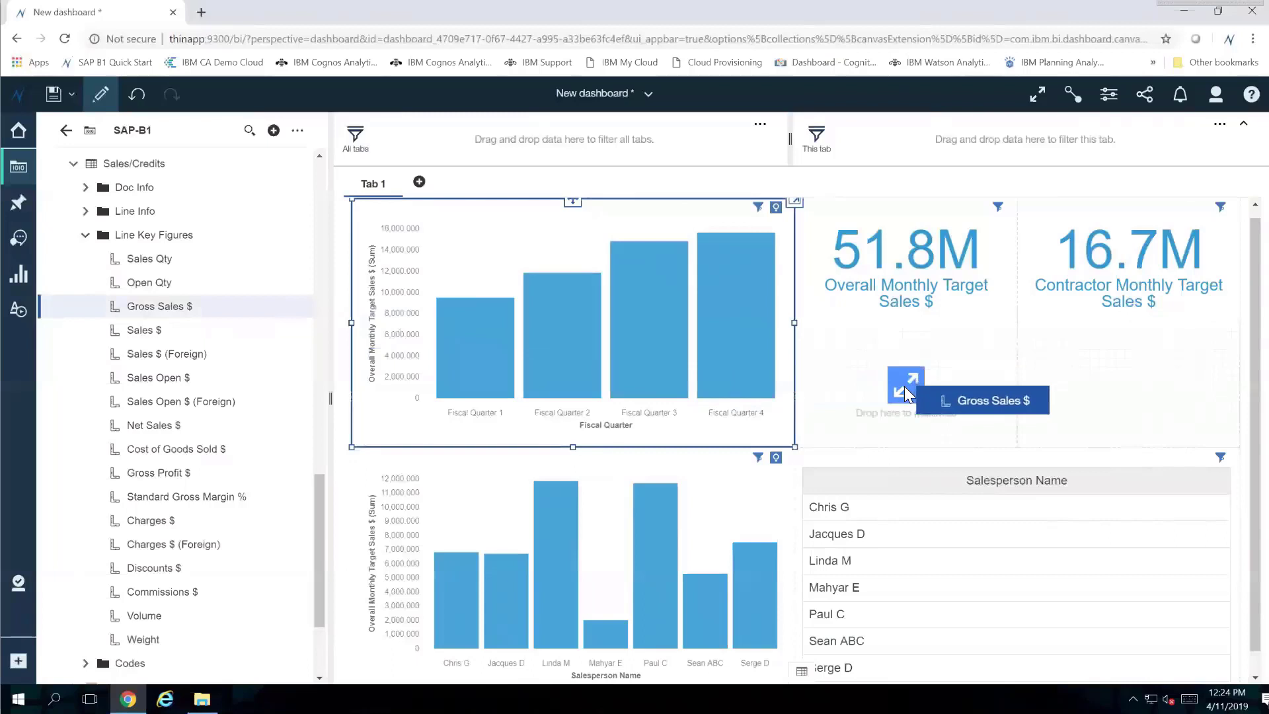
{"action": "left_click_drag", "start_coordinate": [905, 386], "coordinate": [905, 388]}
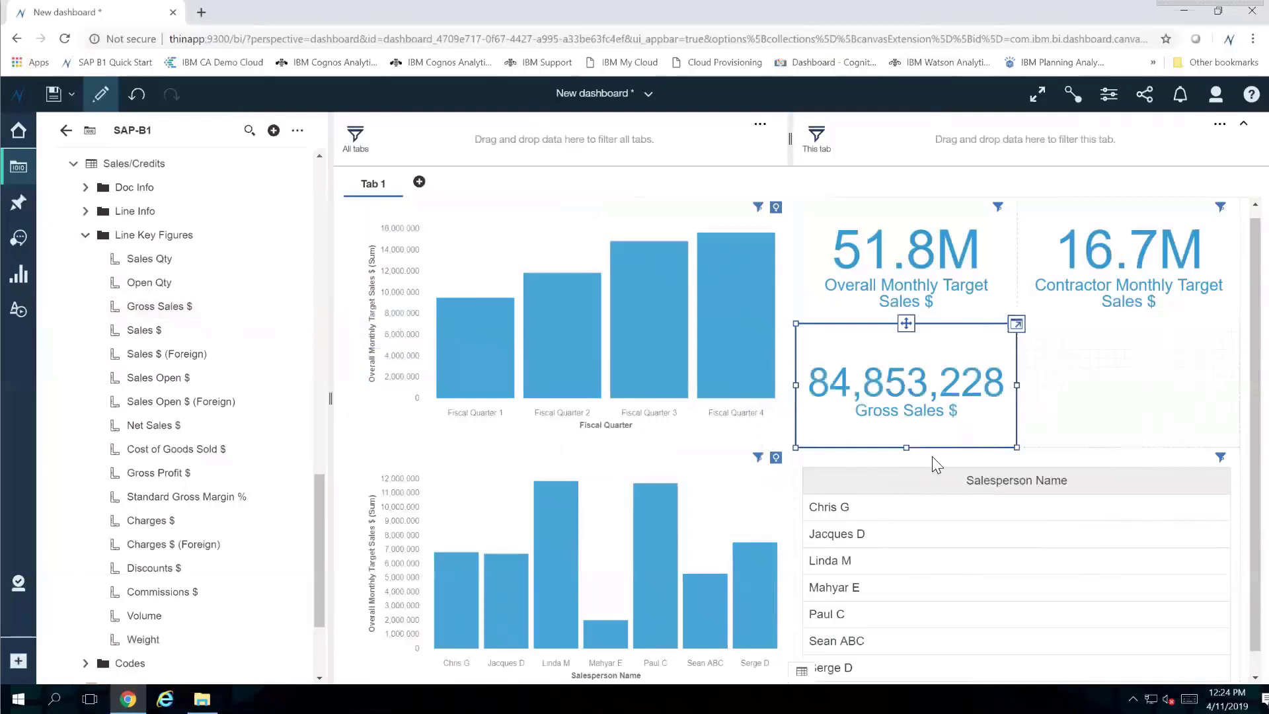
{"action": "left_click", "coordinate": [217, 474]}
{"action": "left_click_drag", "start_coordinate": [216, 473], "coordinate": [1124, 379]}
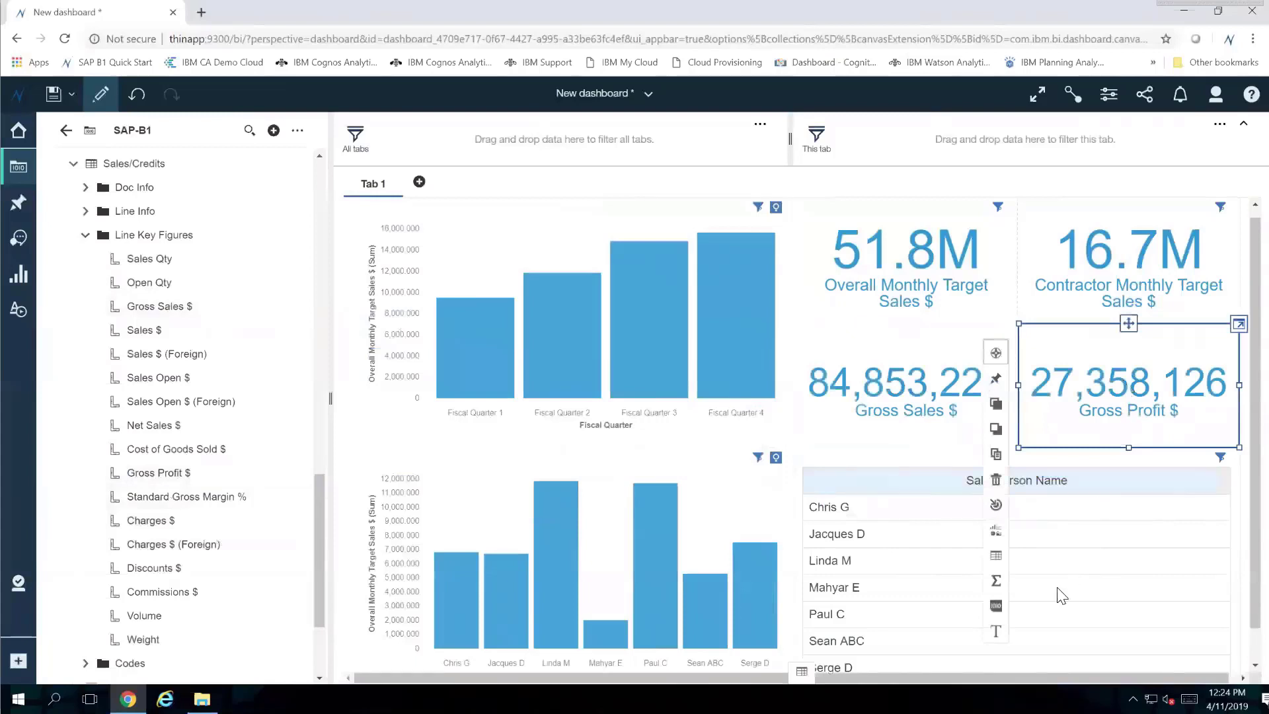
- Format the Gross Profit $ summary value as an abbreviated number
{"action": "left_click", "coordinate": [997, 613]}
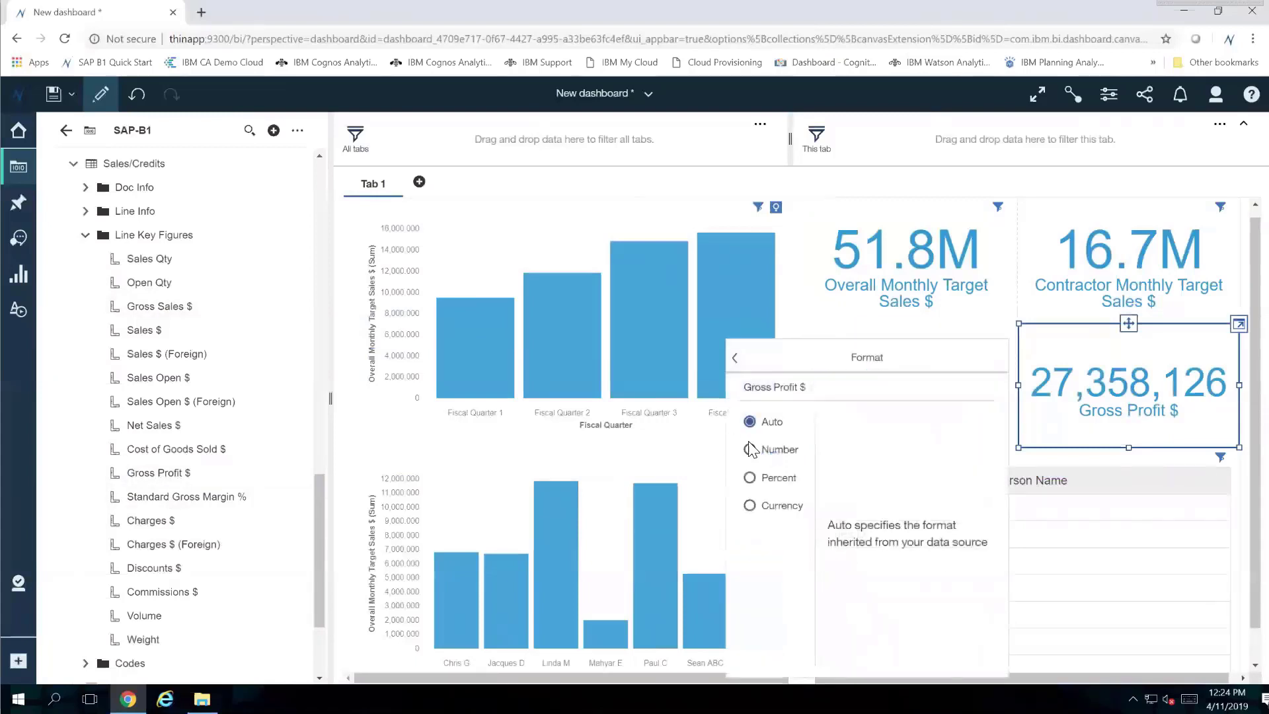
{"action": "left_click", "coordinate": [750, 450]}
{"action": "left_click", "coordinate": [833, 490]}
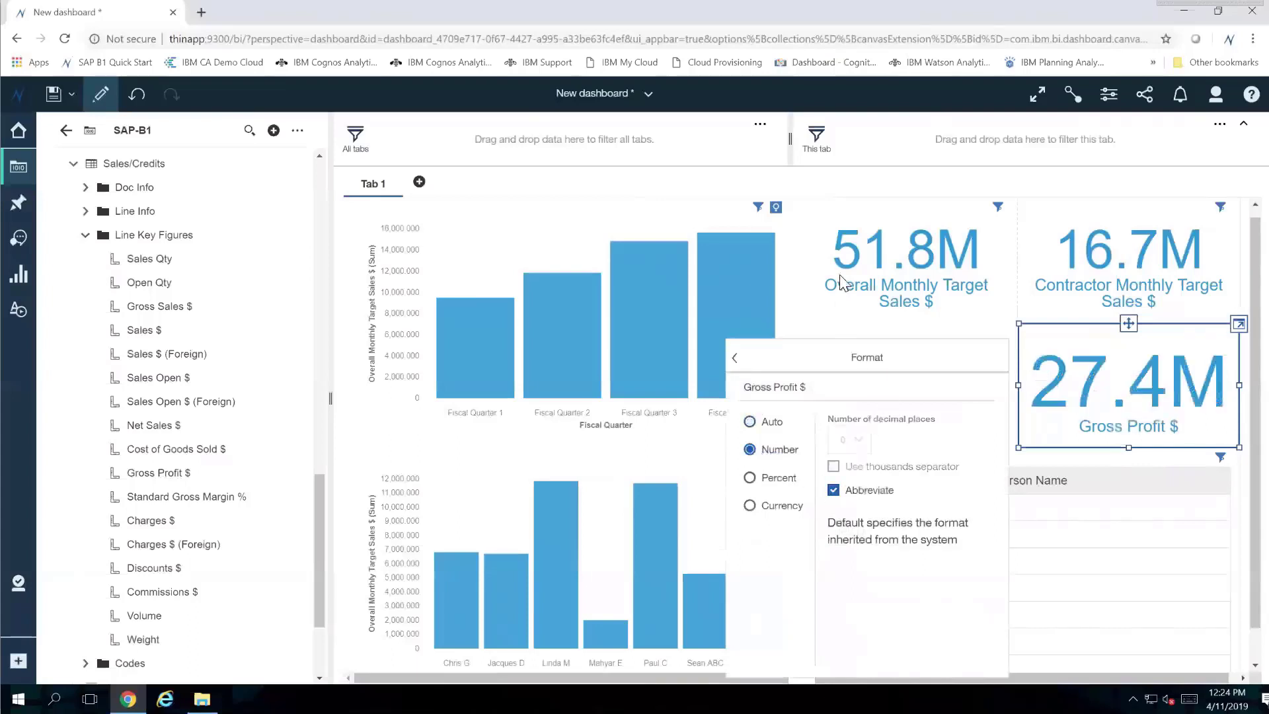
{"action": "left_click", "coordinate": [818, 185]}
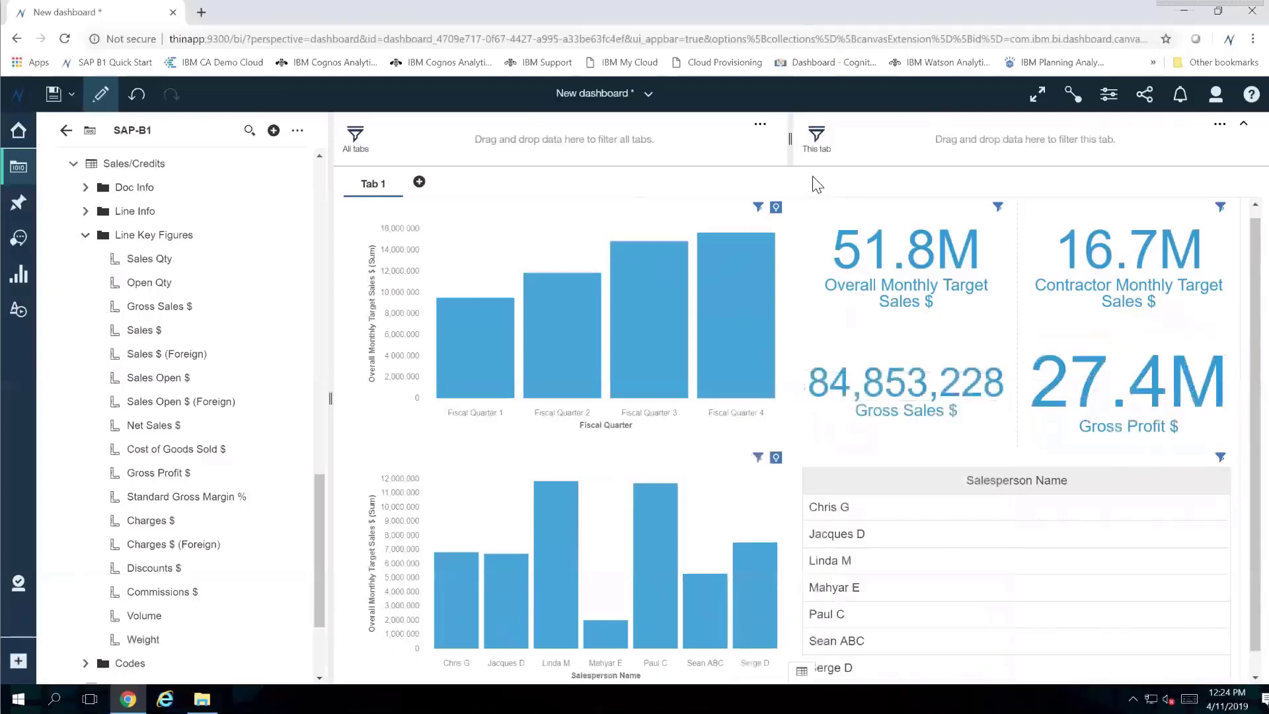
- Format the Gross Sales $ summary value as an abbreviated number
{"action": "left_click", "coordinate": [889, 394]}
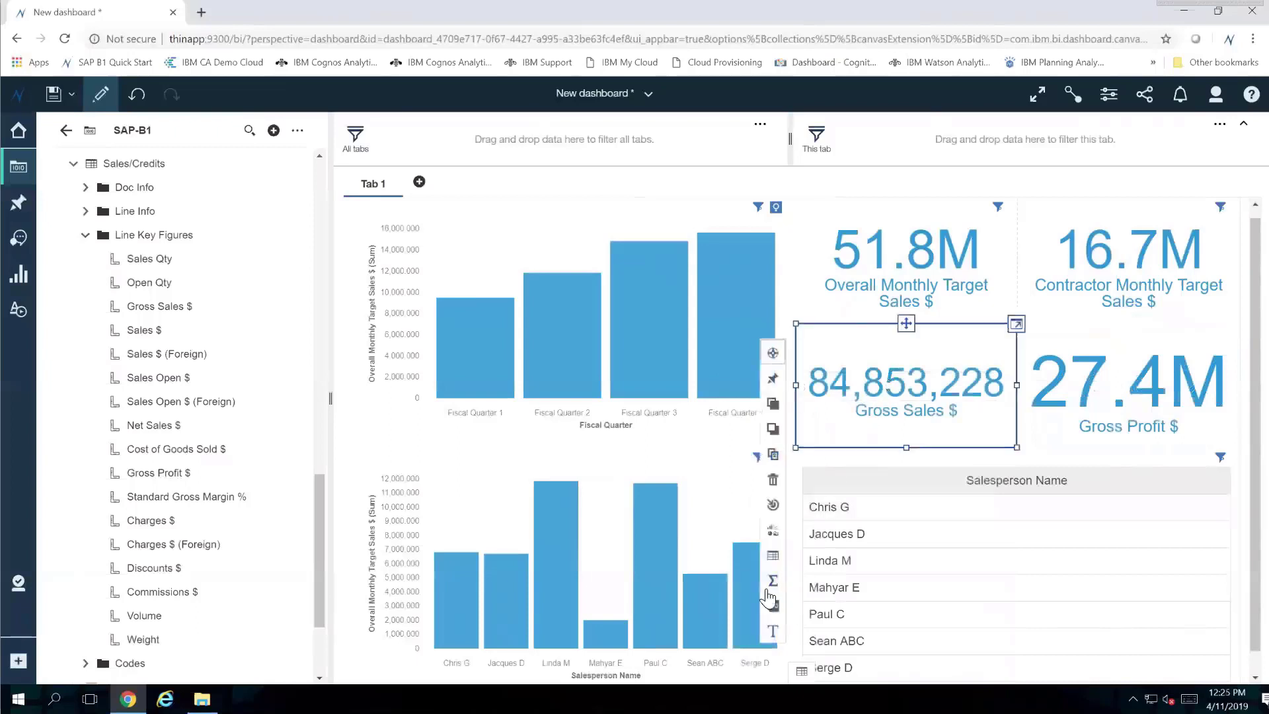
{"action": "left_click", "coordinate": [772, 606]}
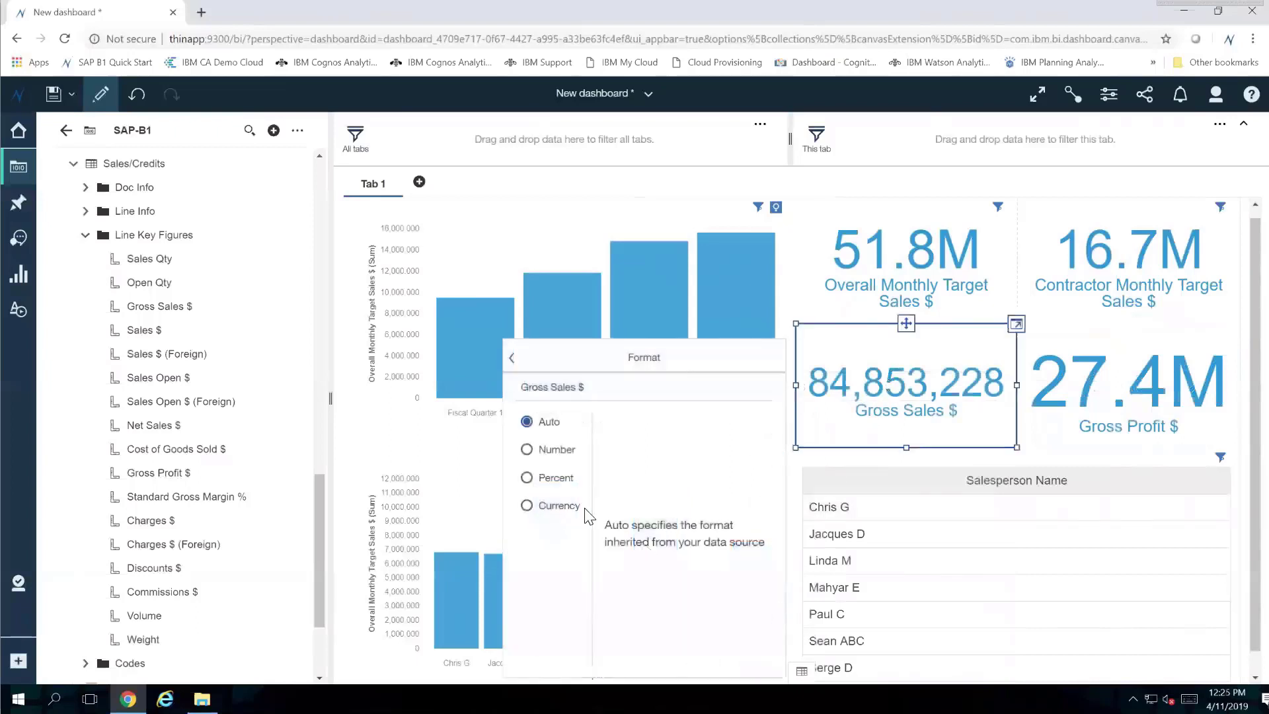
{"action": "left_click", "coordinate": [549, 452]}
{"action": "left_click", "coordinate": [611, 490]}
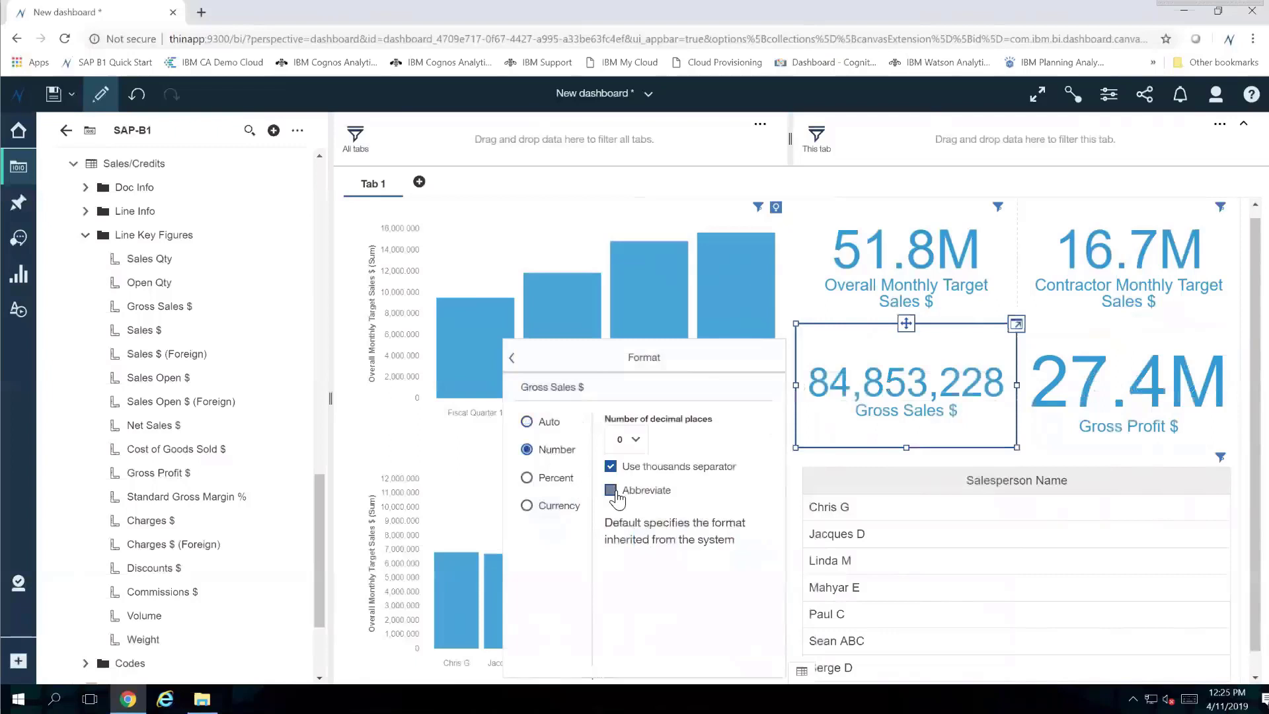
{"action": "left_click", "coordinate": [831, 185]}
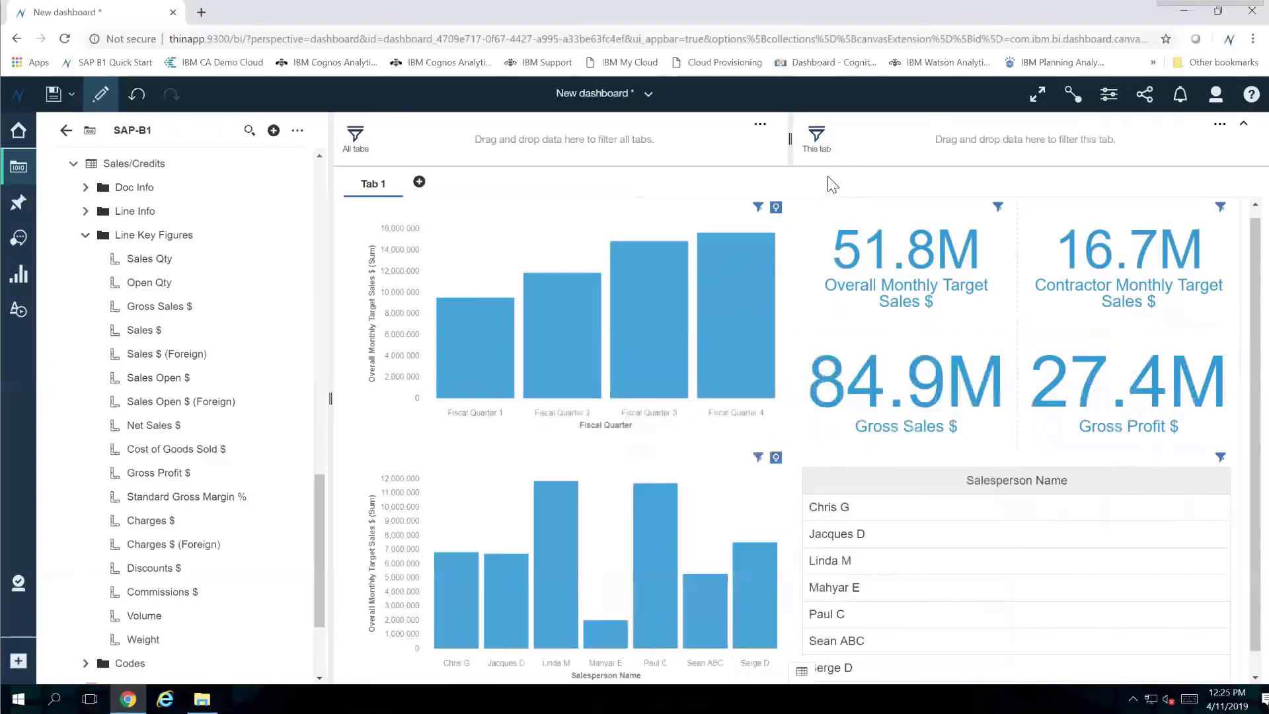